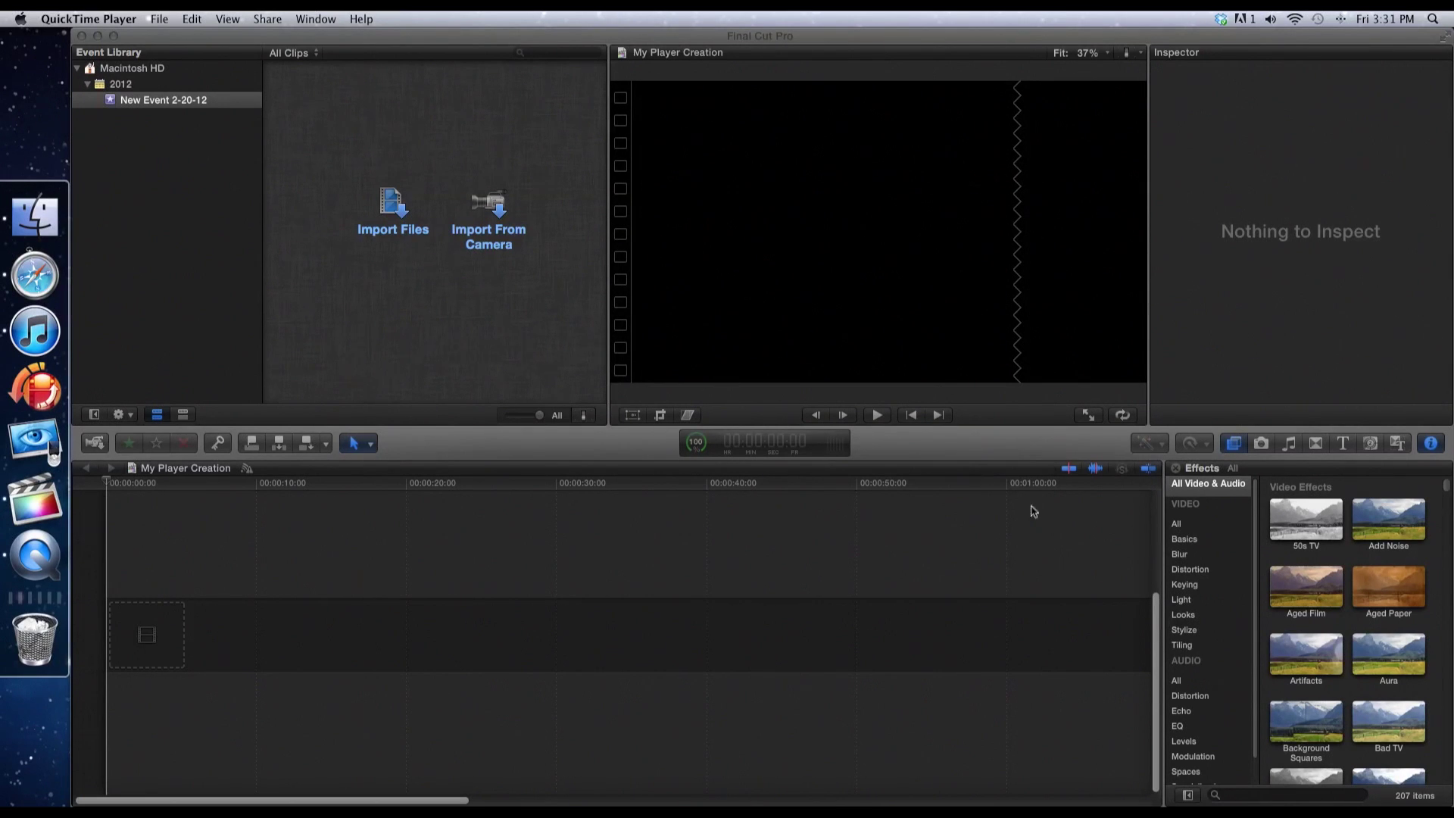
Bring Final Cut Pro forward and show the Generators browser
click(1372, 446)
click(1372, 447)
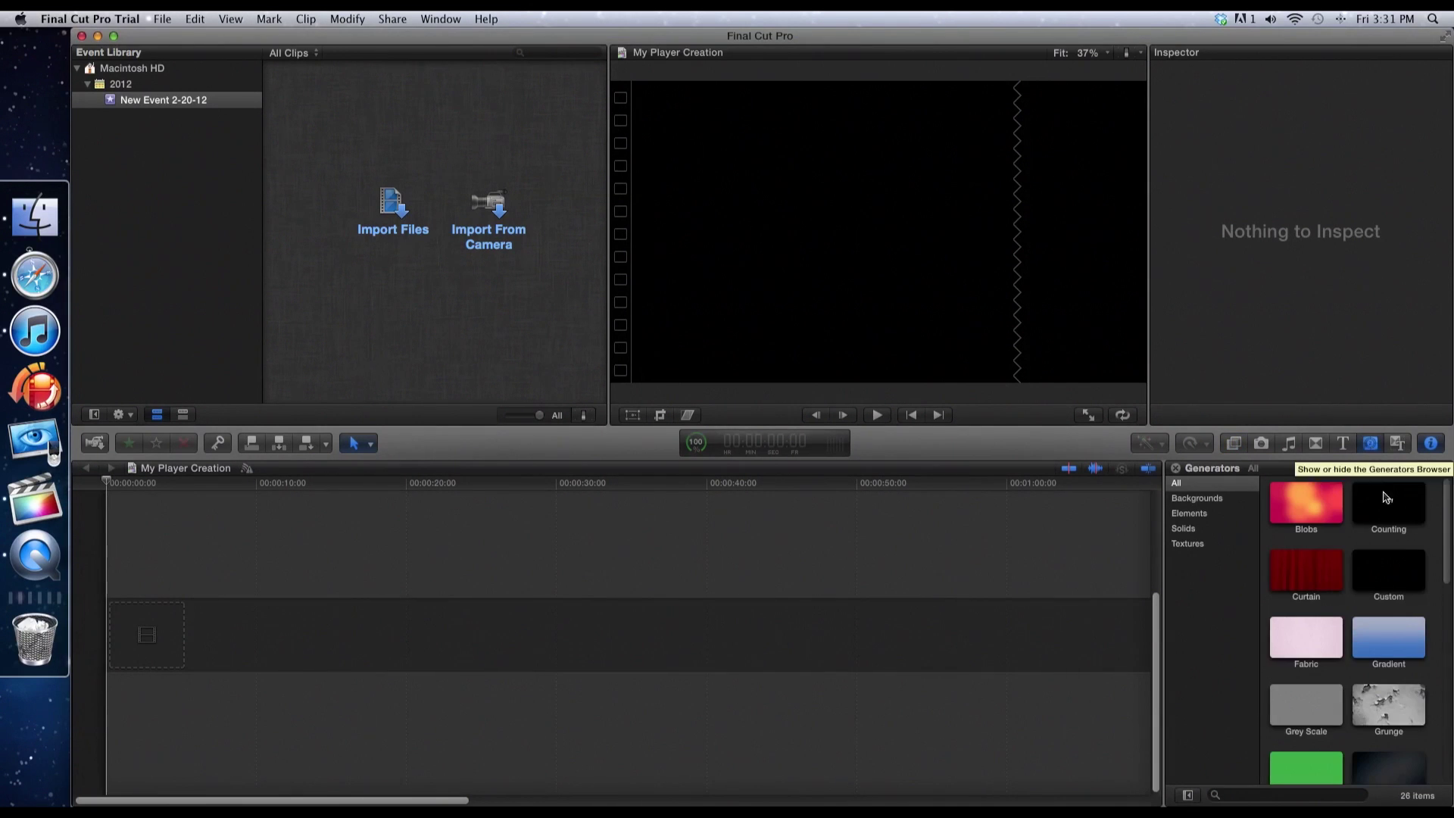
Add the Paper generator to the empty timeline, accepting the 1080p HD video settings
scroll(1316, 577, down, 5)
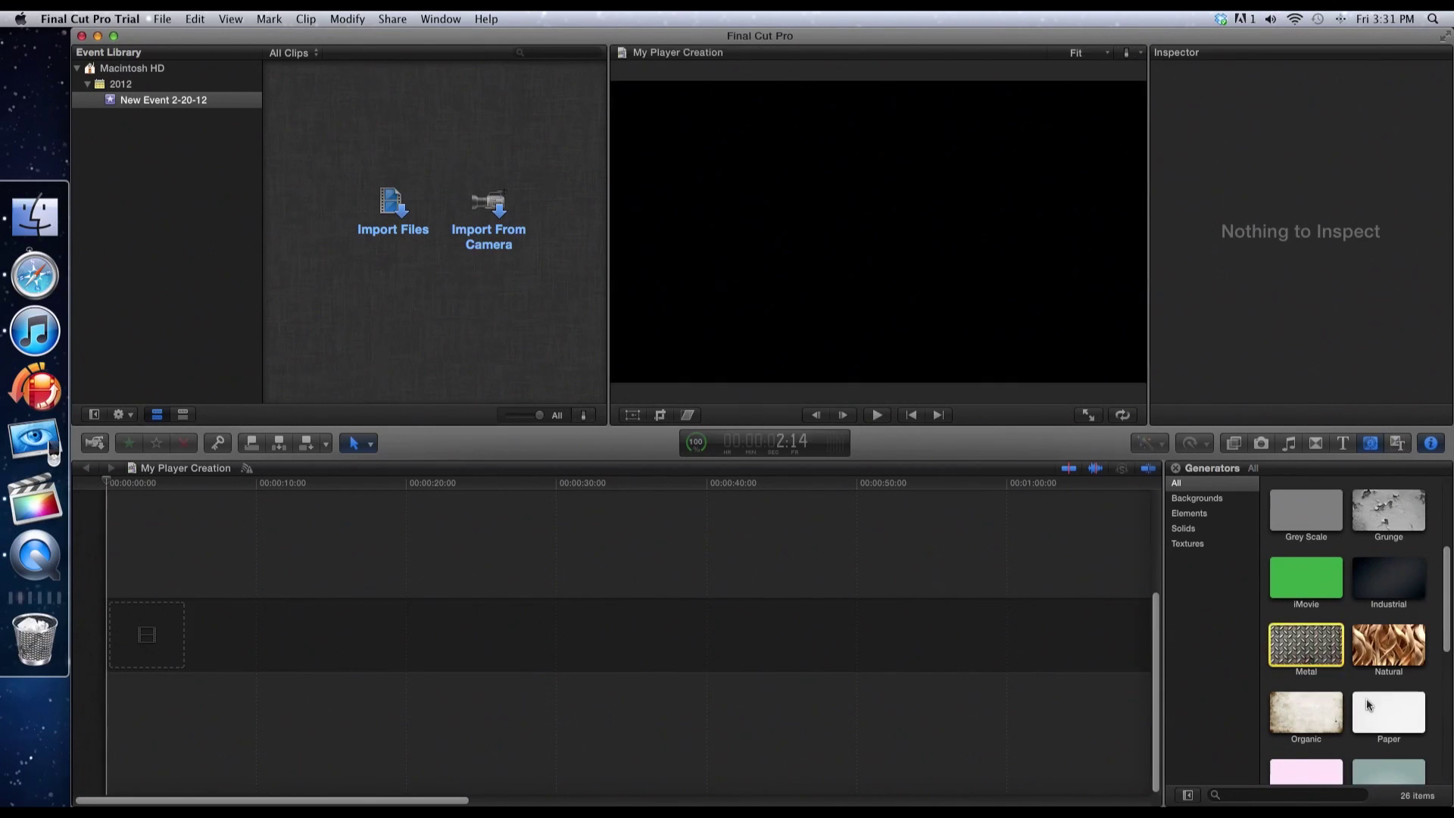
click(1372, 720)
drag(1391, 729, 1021, 661)
drag(38, 395, 258, 631)
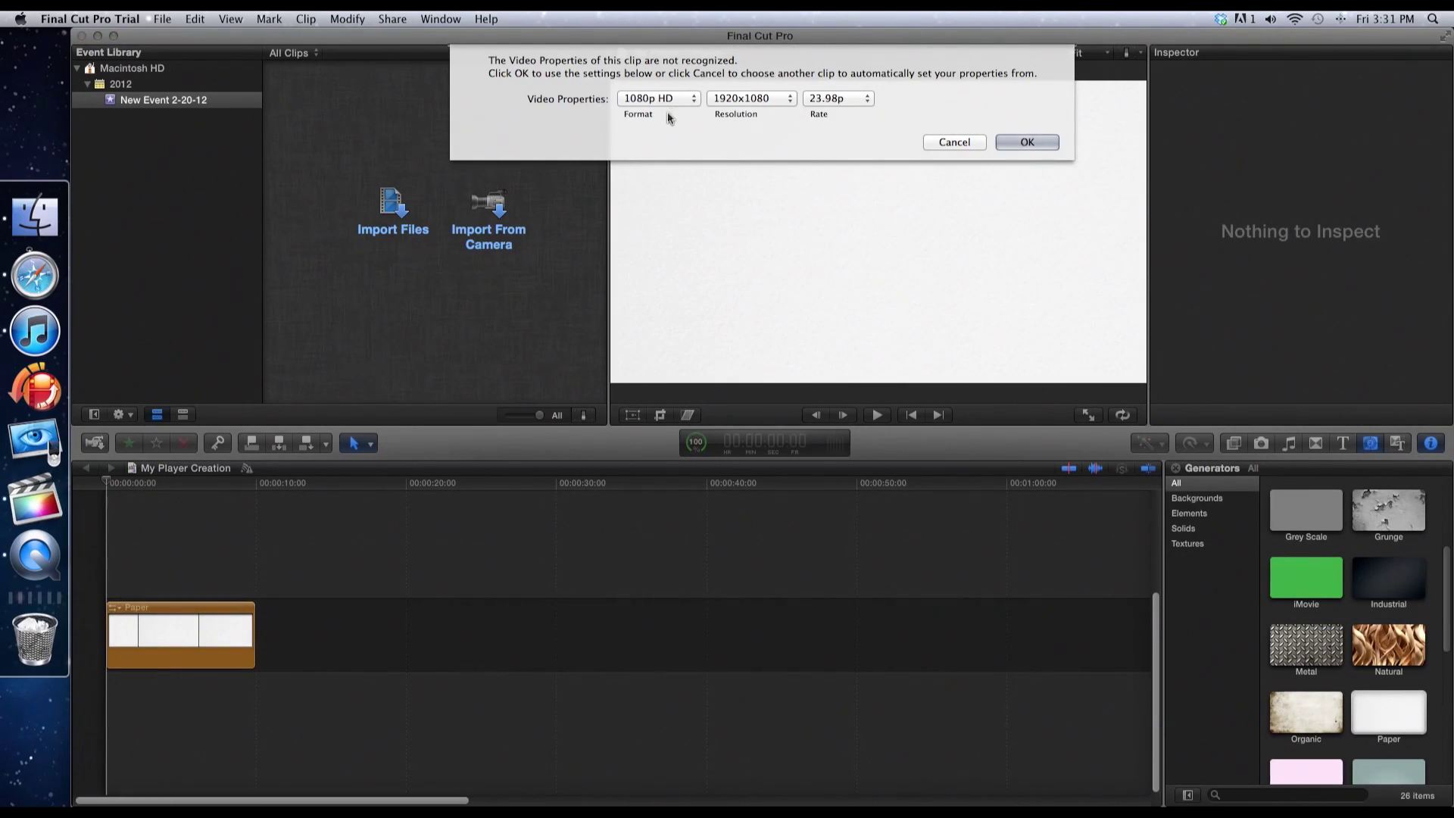
click(1035, 145)
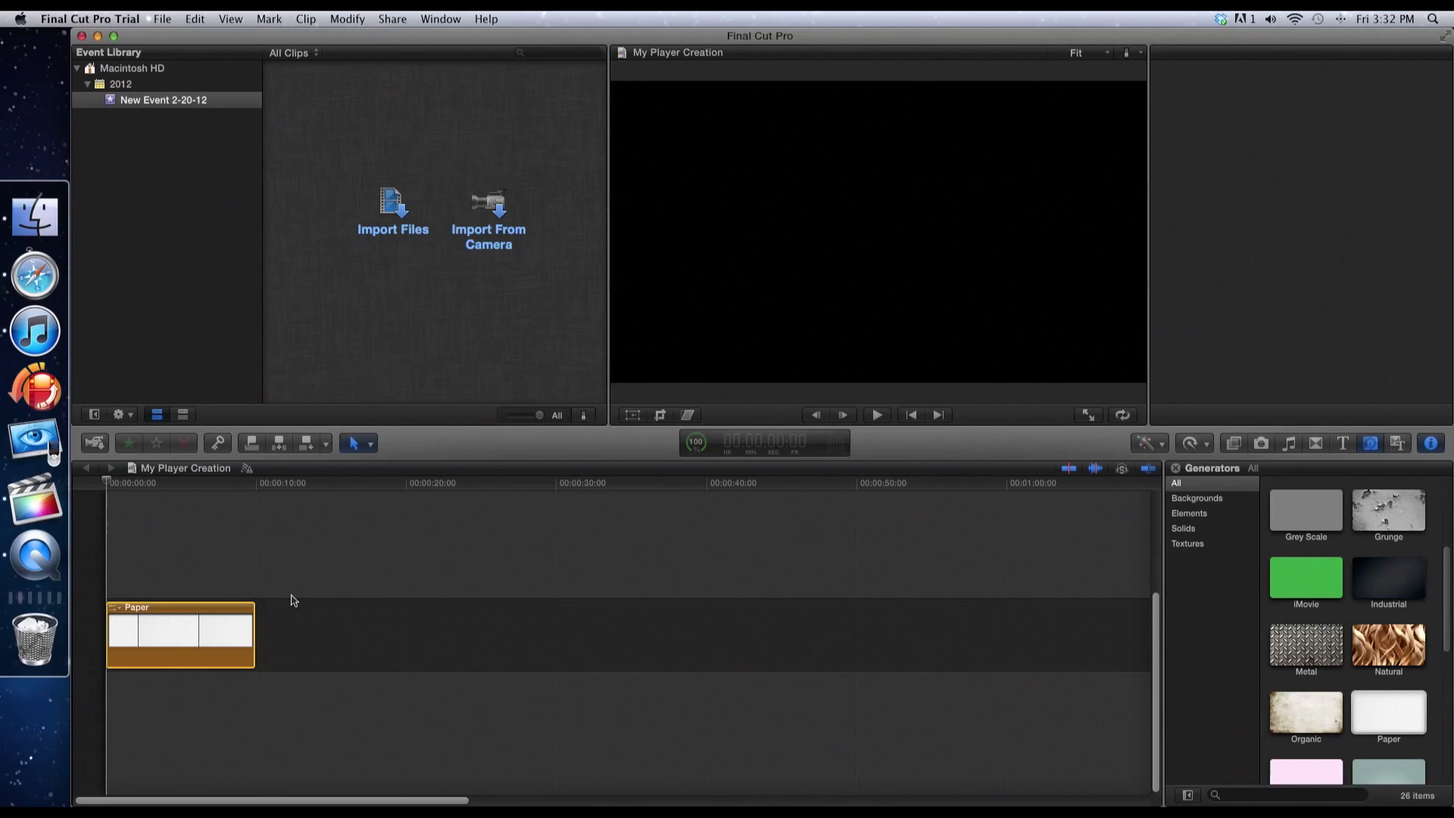
Stretch the Paper clip to about 22 seconds and bring up the Credits titles
click(258, 623)
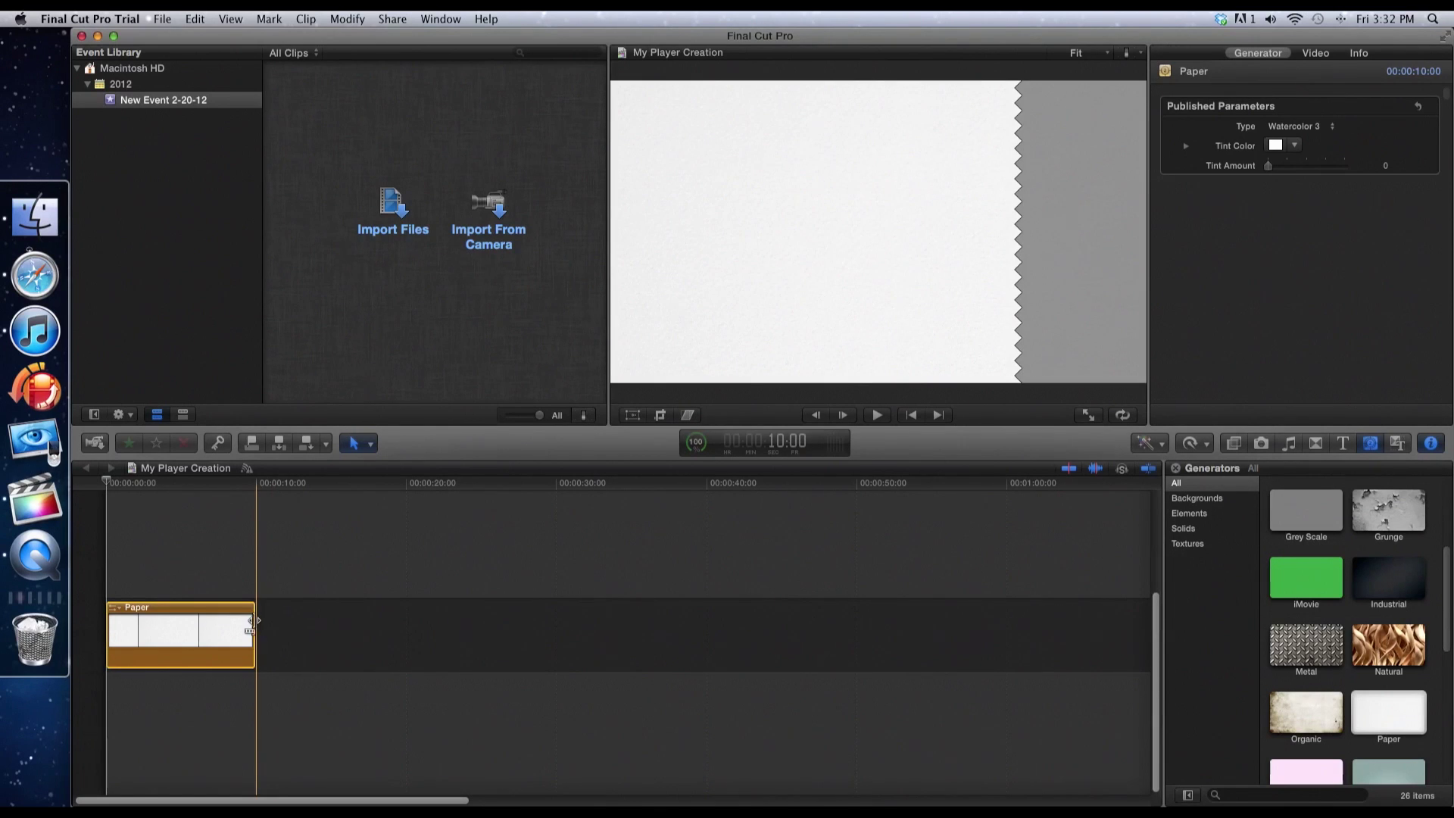
drag(252, 621, 441, 640)
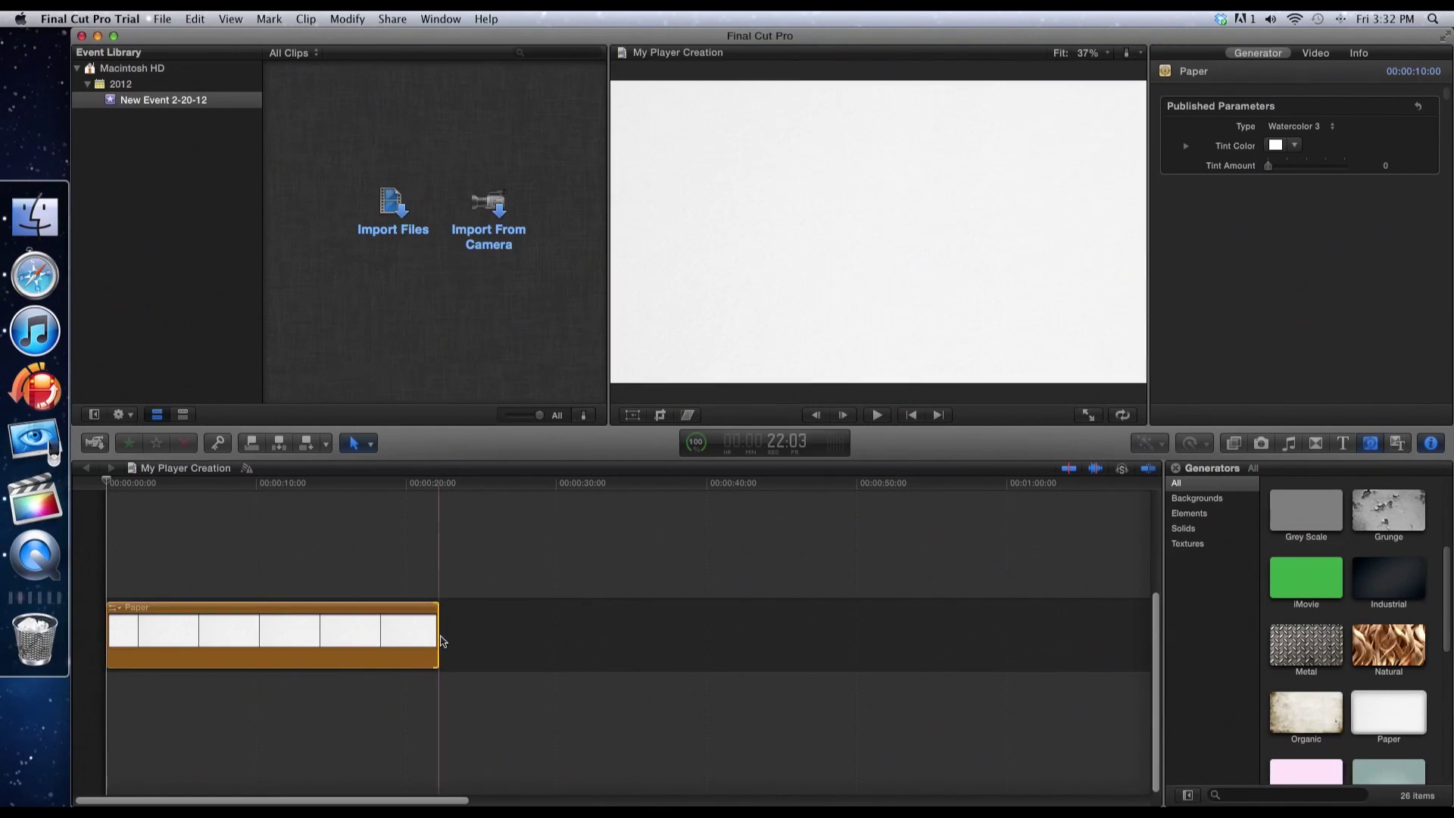
click(1344, 448)
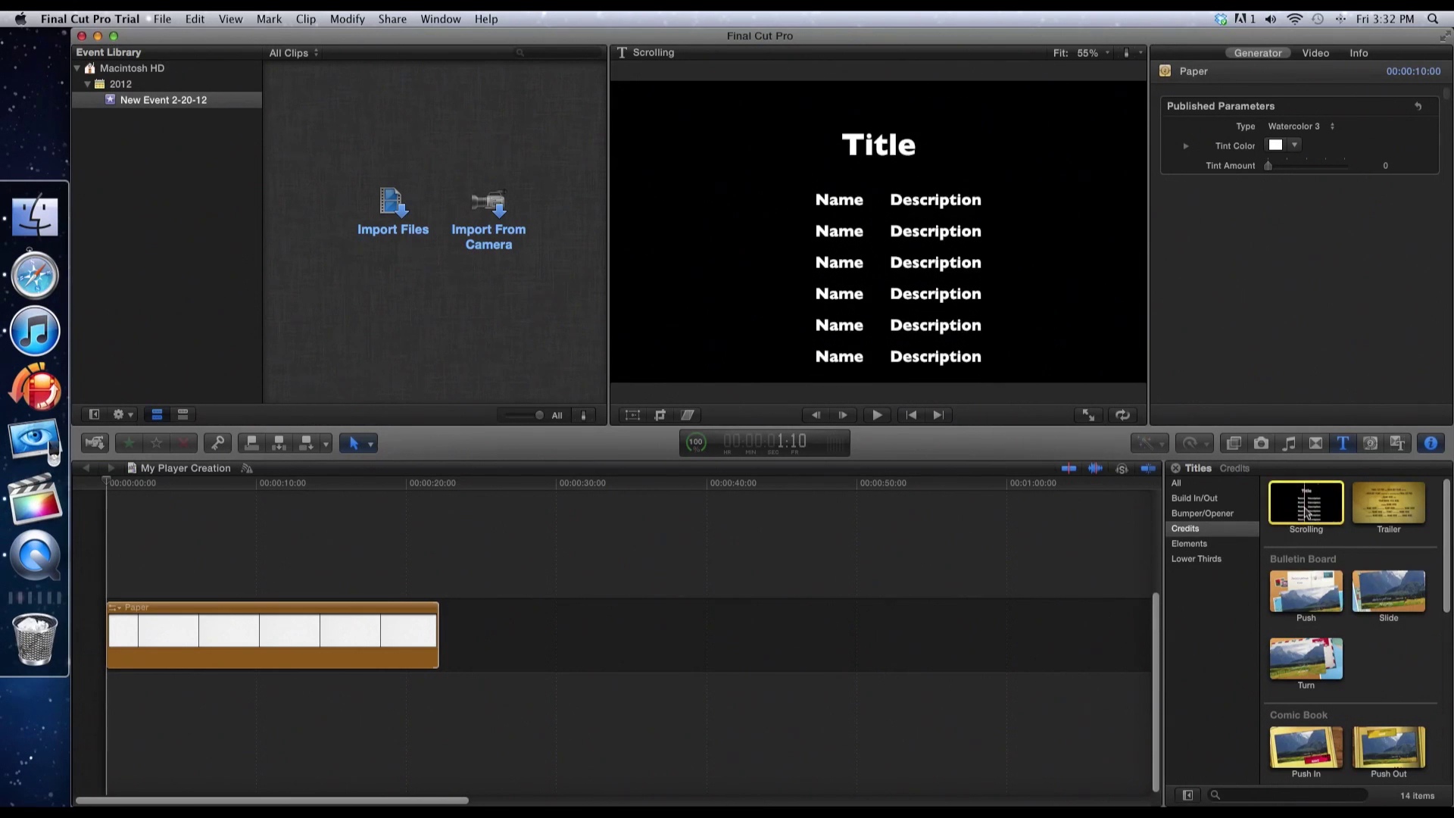
Place the Scrolling credits title above Paper and extend it to Paper's ~22-second end
drag(1308, 512, 115, 587)
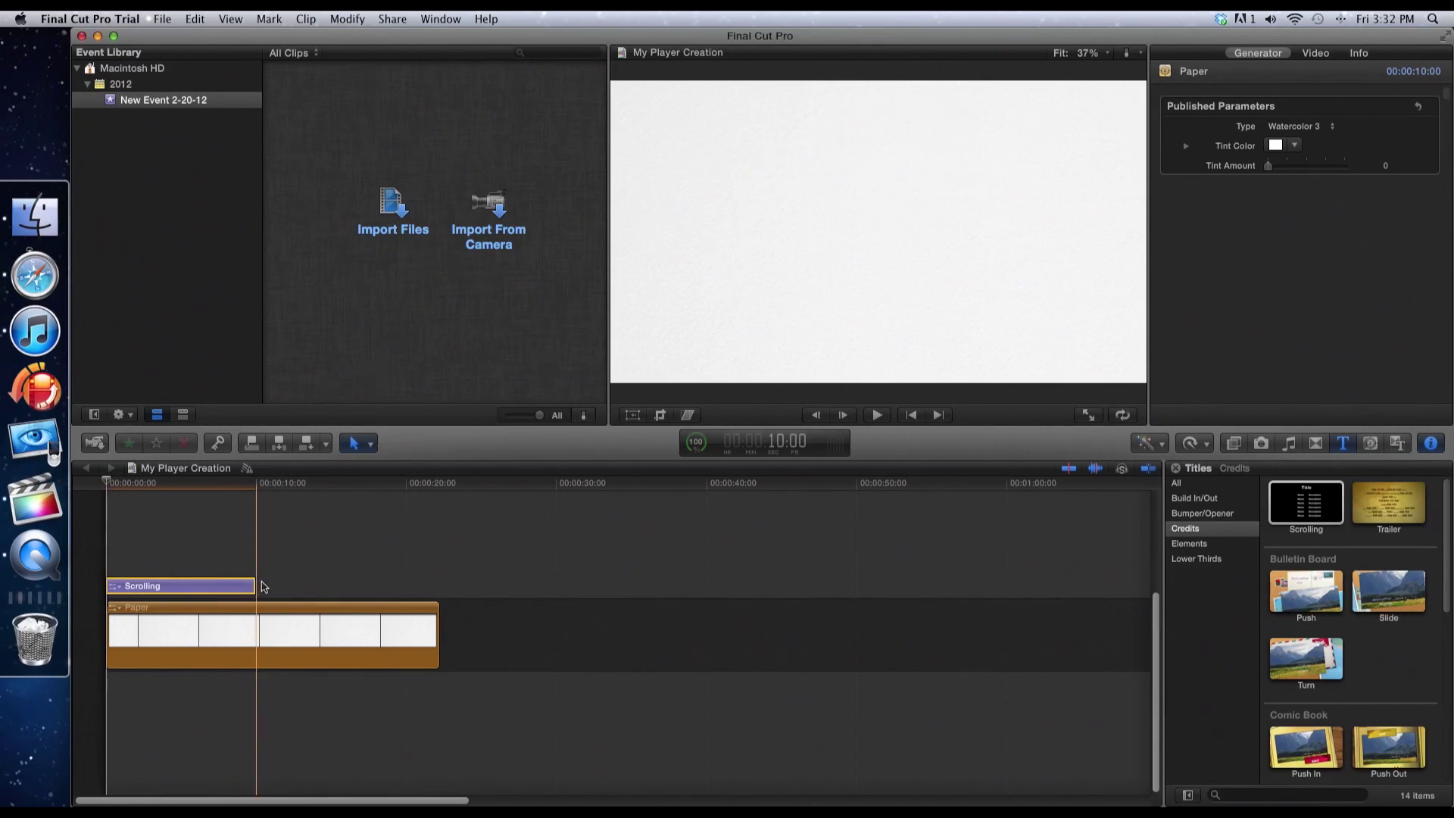
click(253, 590)
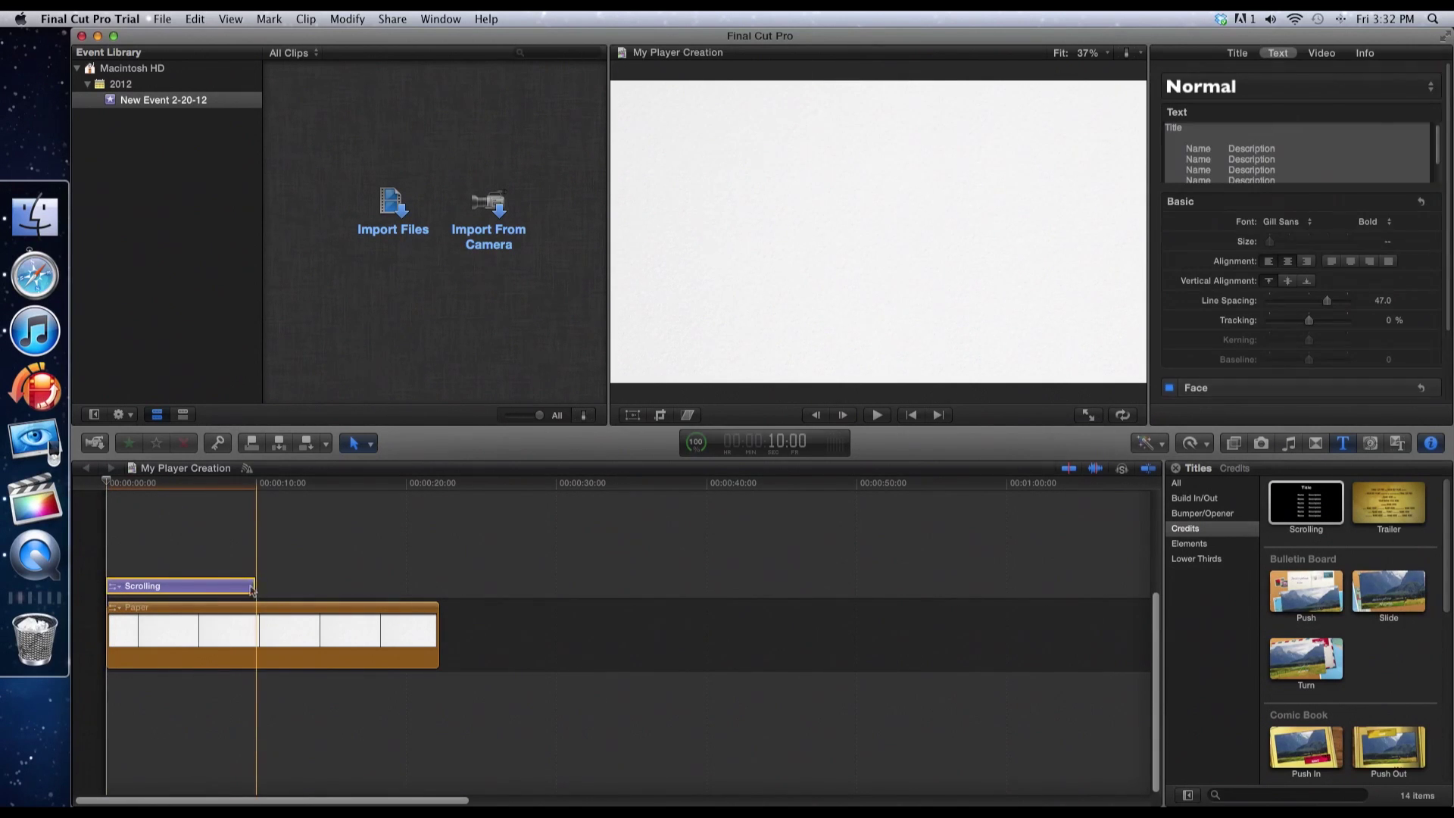
drag(252, 586, 439, 609)
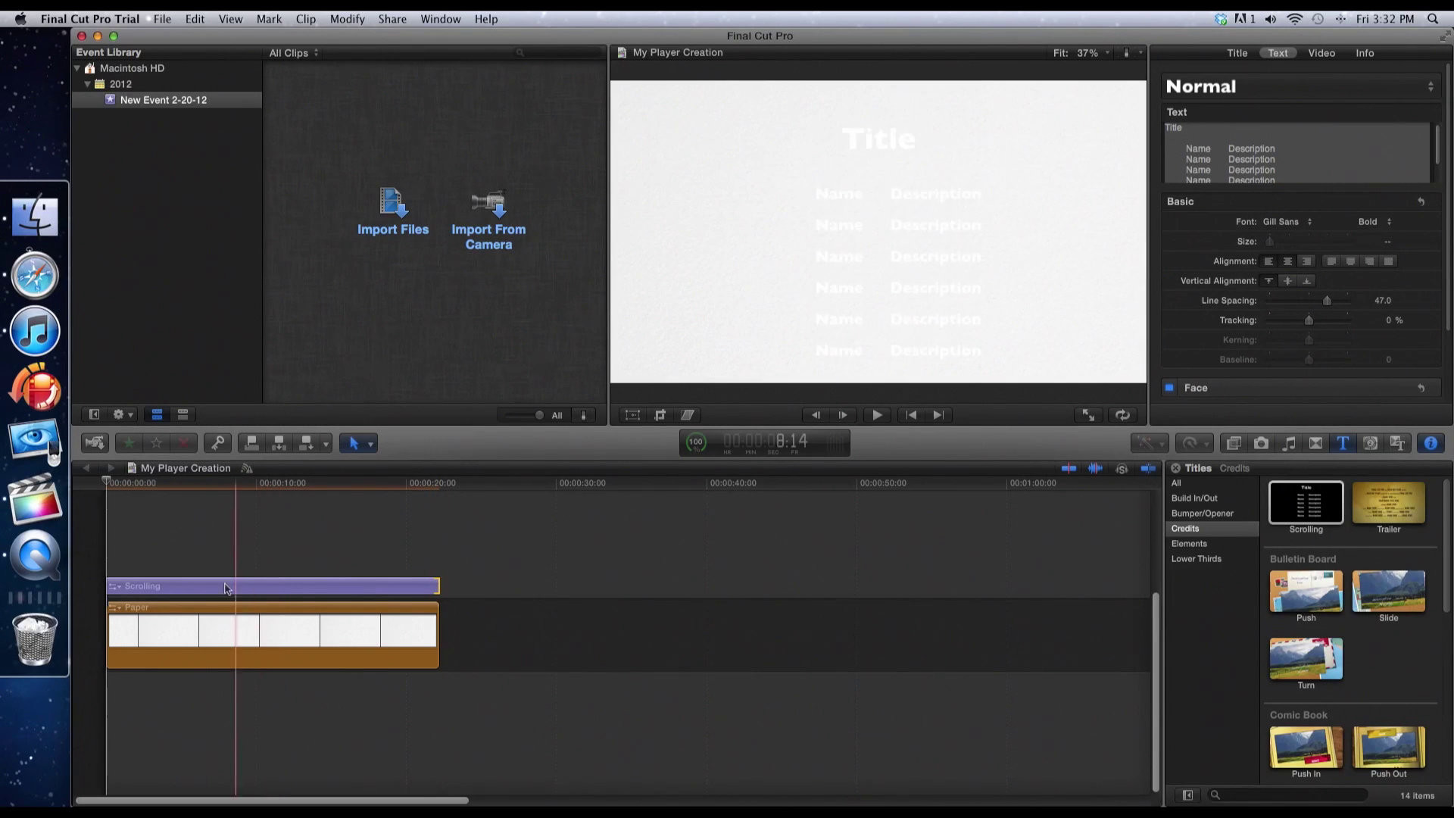
Retype the credits: heading 'Comedy Movie', roles starting with Director and Producer
click(287, 589)
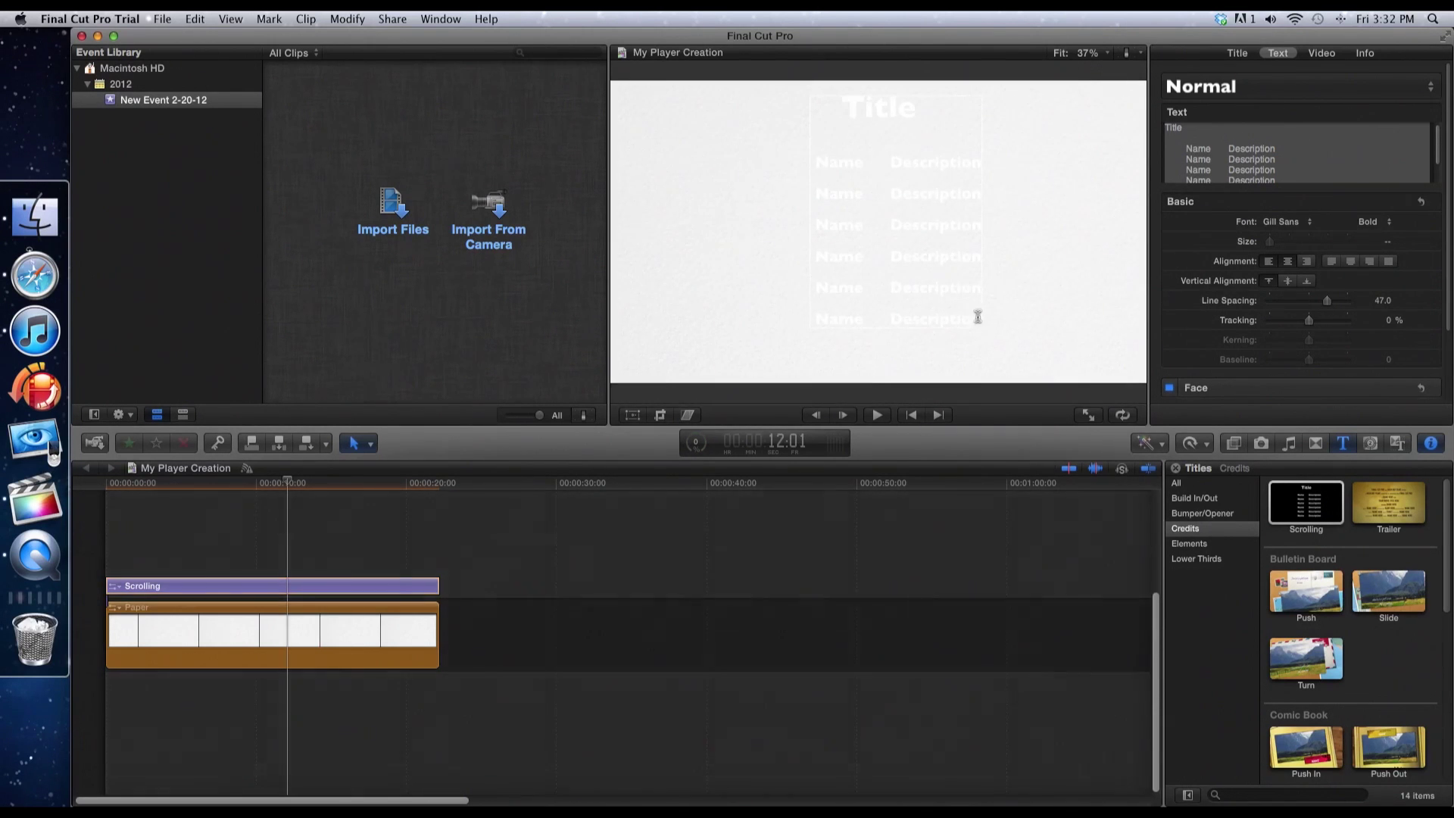
double_click(975, 316)
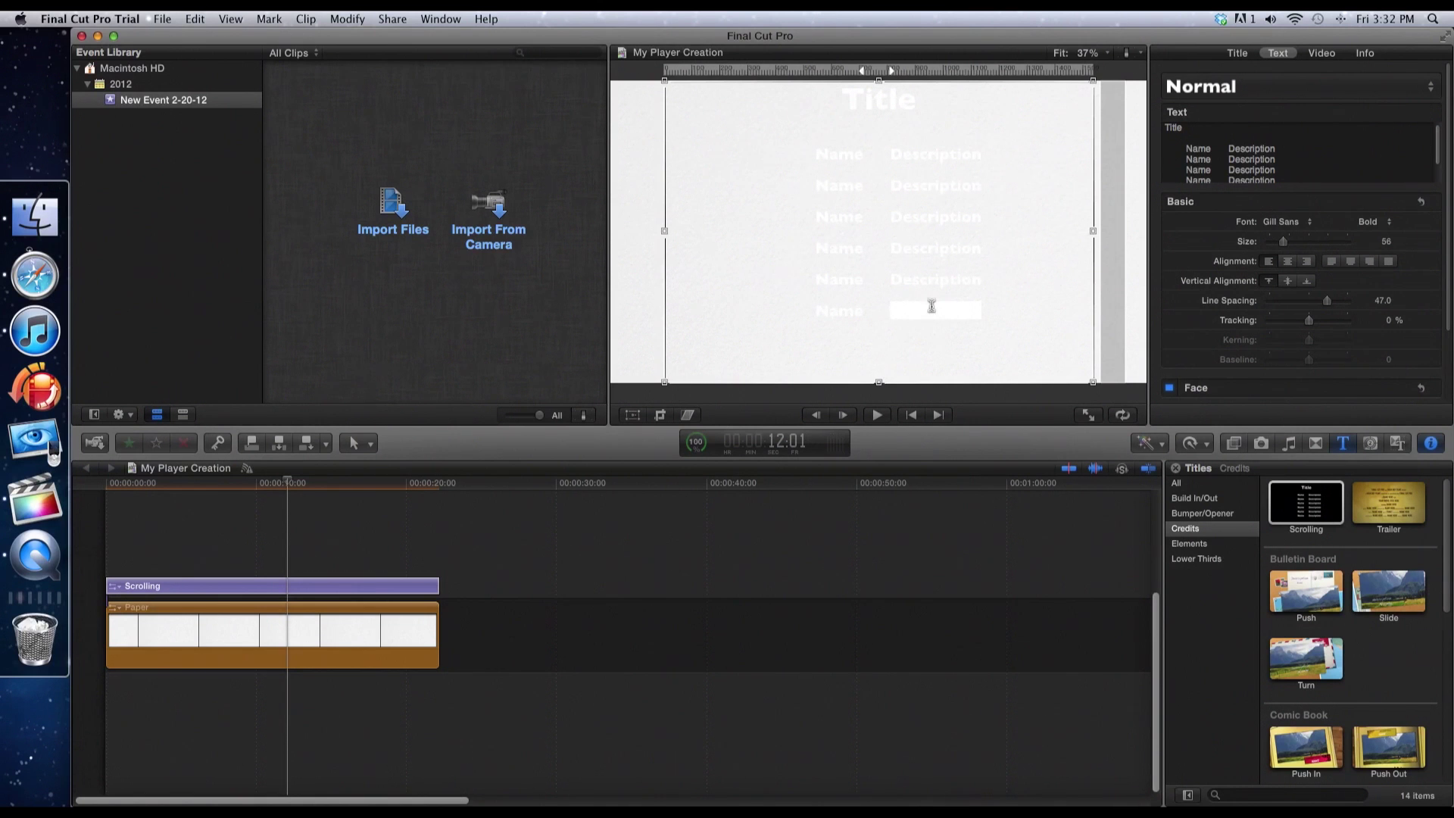
text(E)
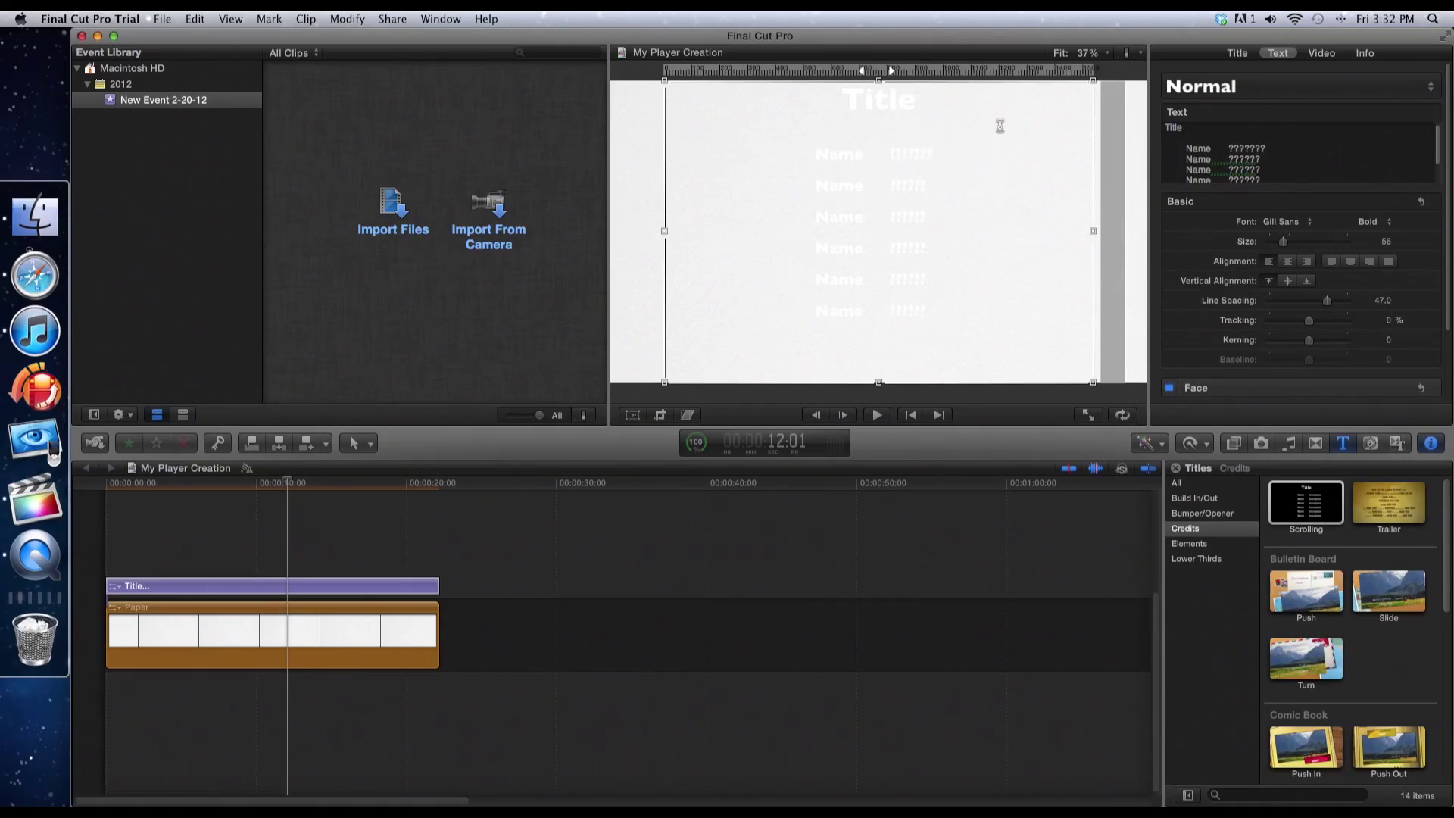
double_click(833, 153)
text(Director)
double_click(817, 185)
text(Producer)
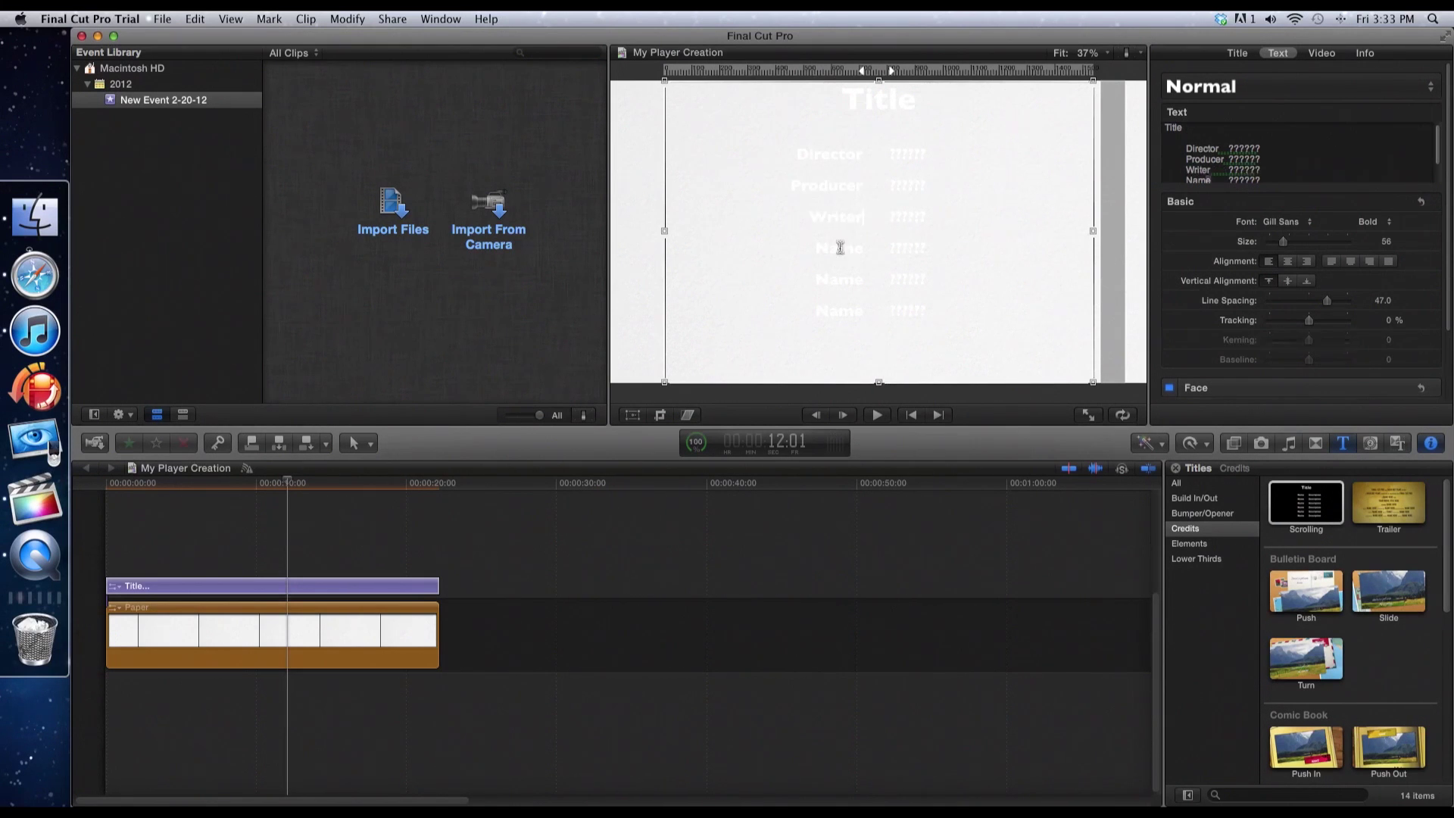
double_click(878, 98)
text(Comedy Movie)
Make all credit text dark blue in the Handwriting - Dakota font
scroll(1396, 255, down, 2)
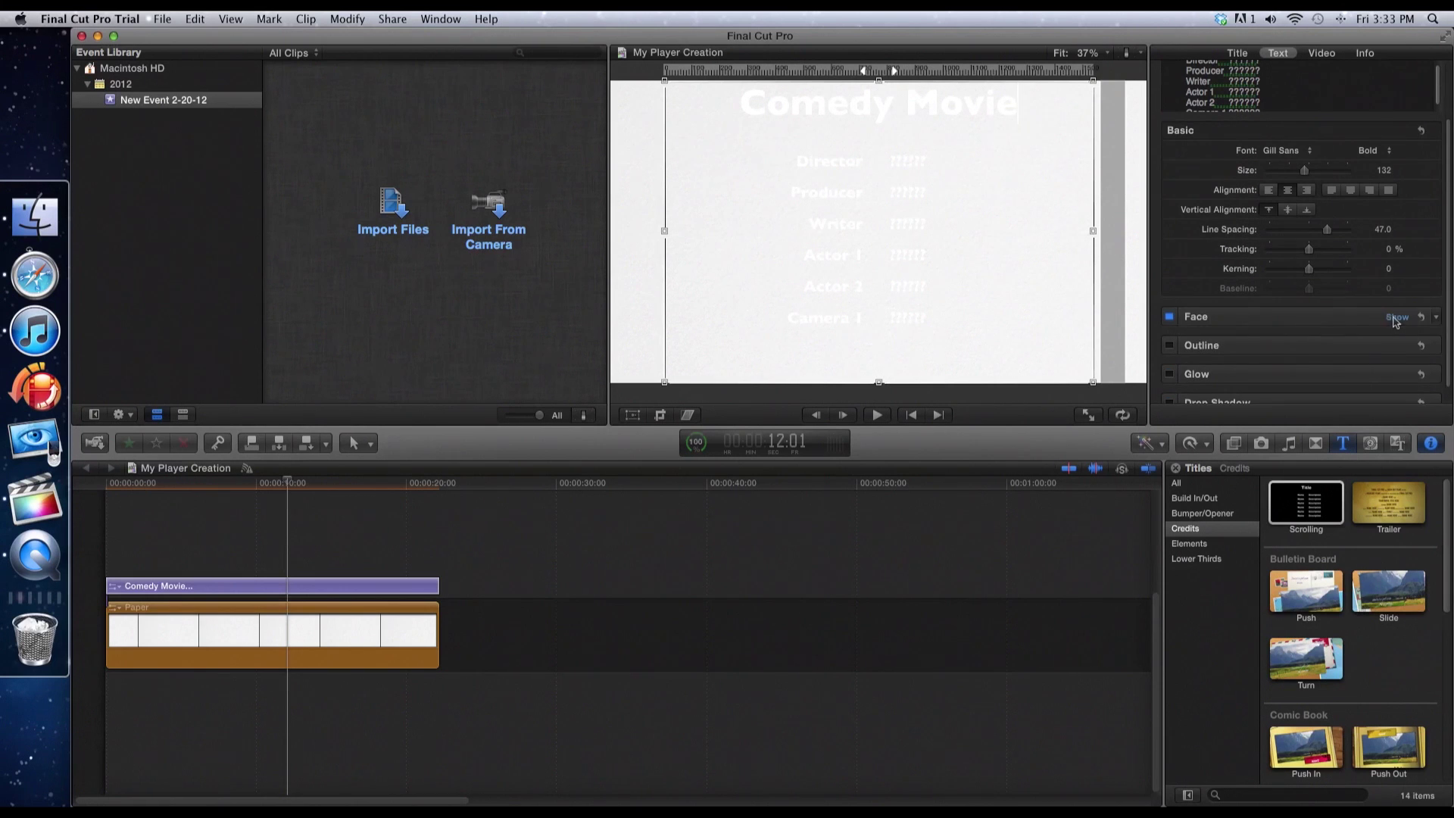
click(1293, 356)
click(1363, 535)
key(super+a)
click(1290, 356)
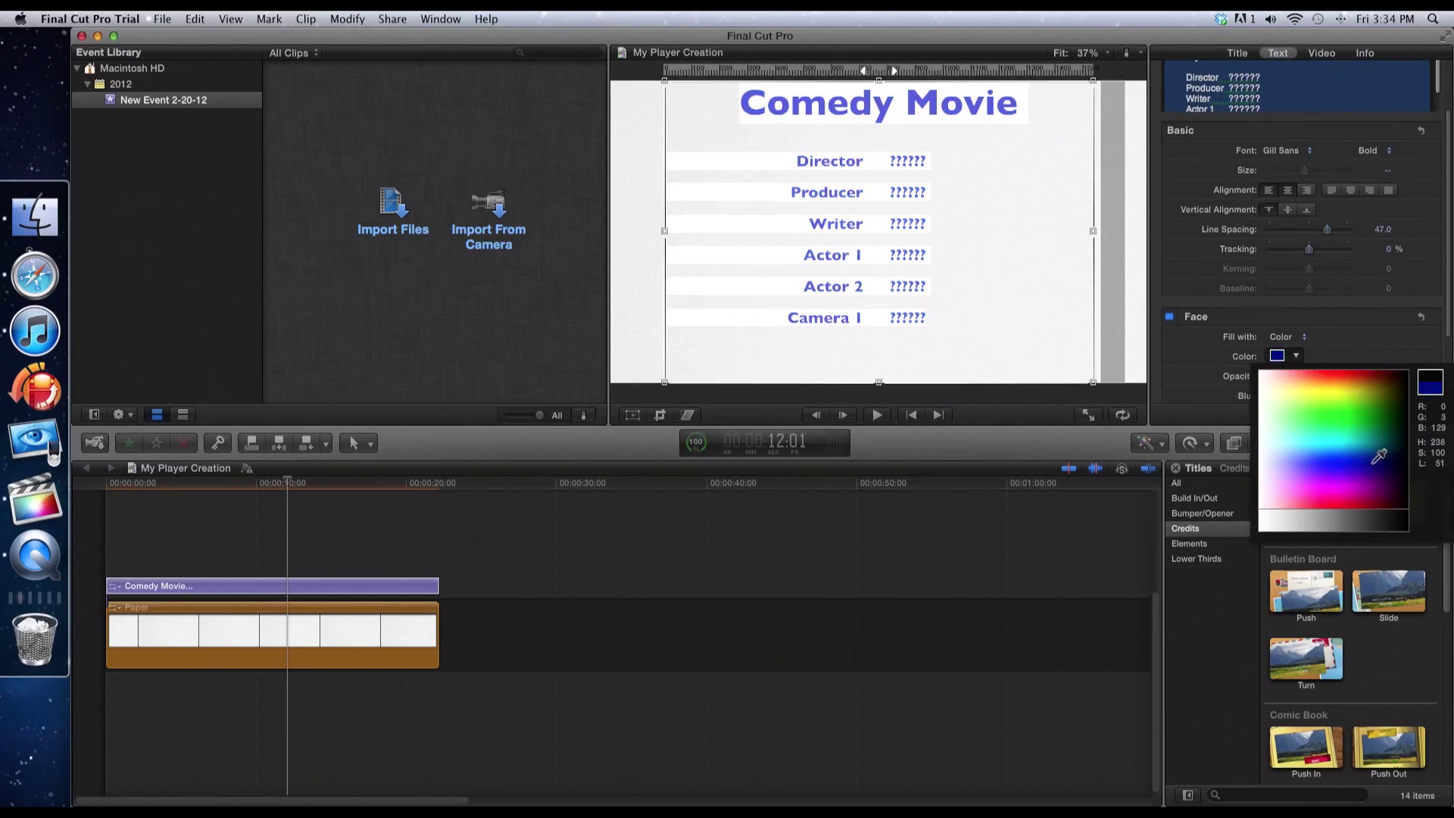
click(1344, 439)
click(1288, 151)
click(1344, 287)
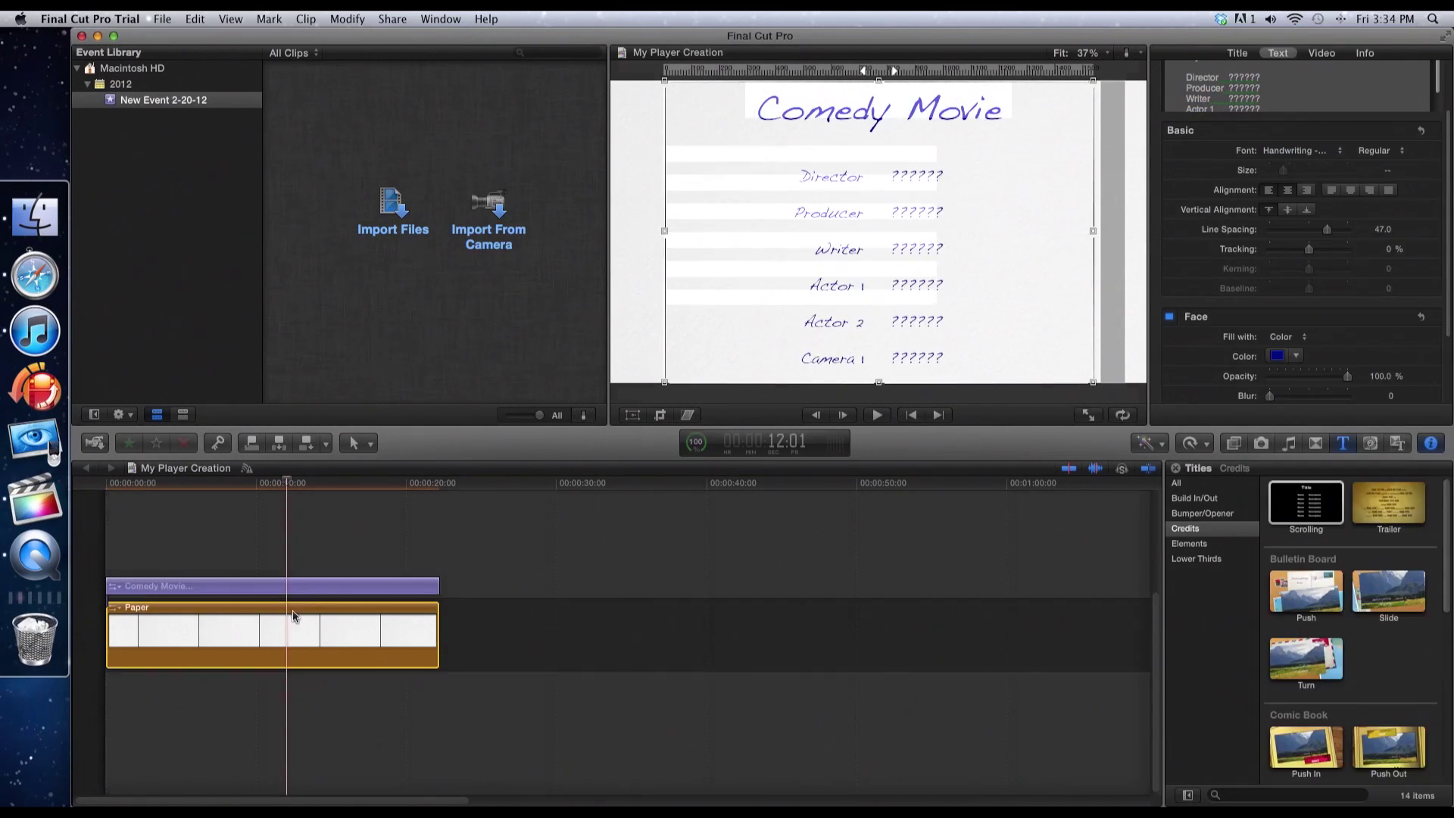
click(256, 602)
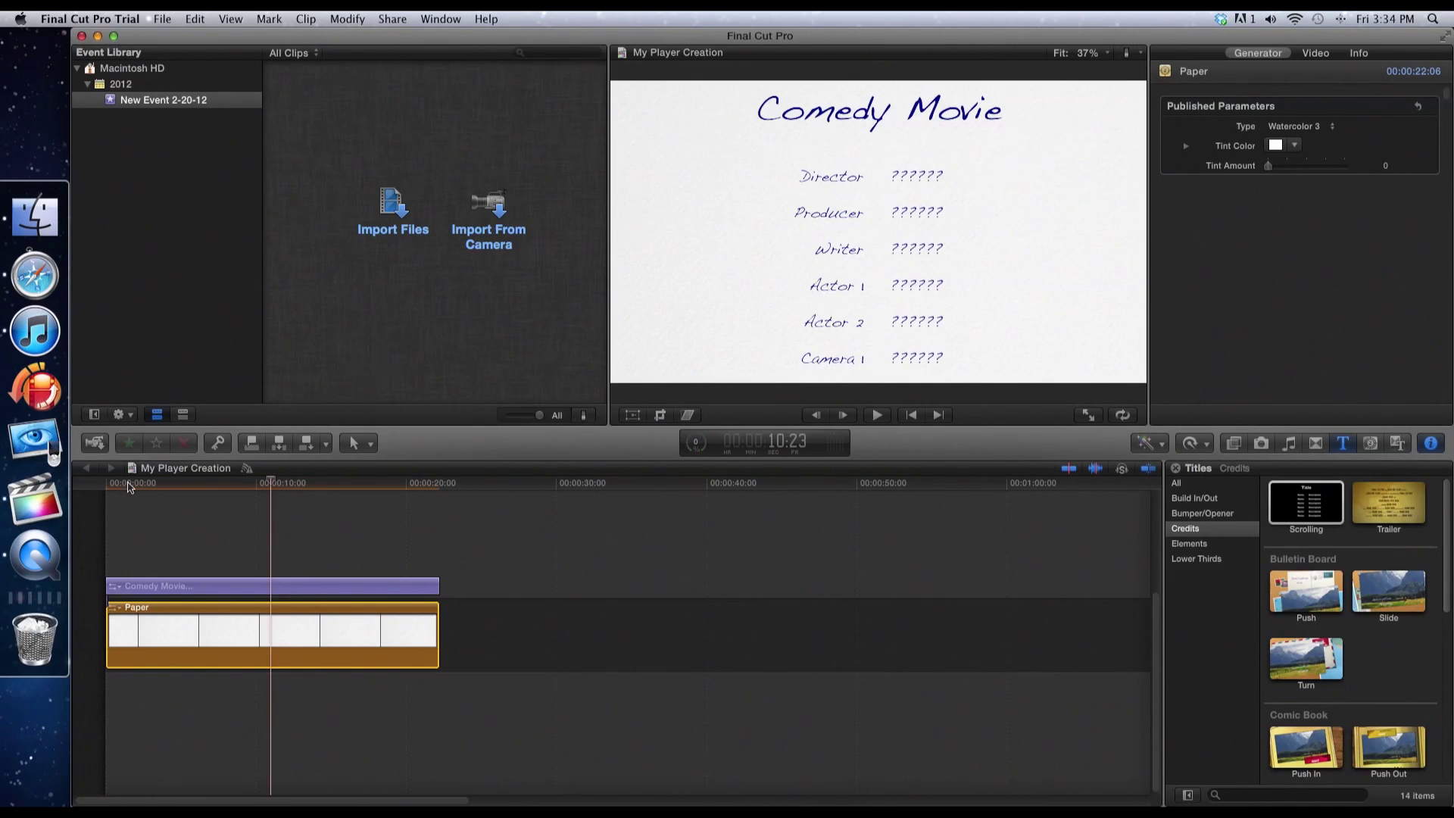
click(180, 589)
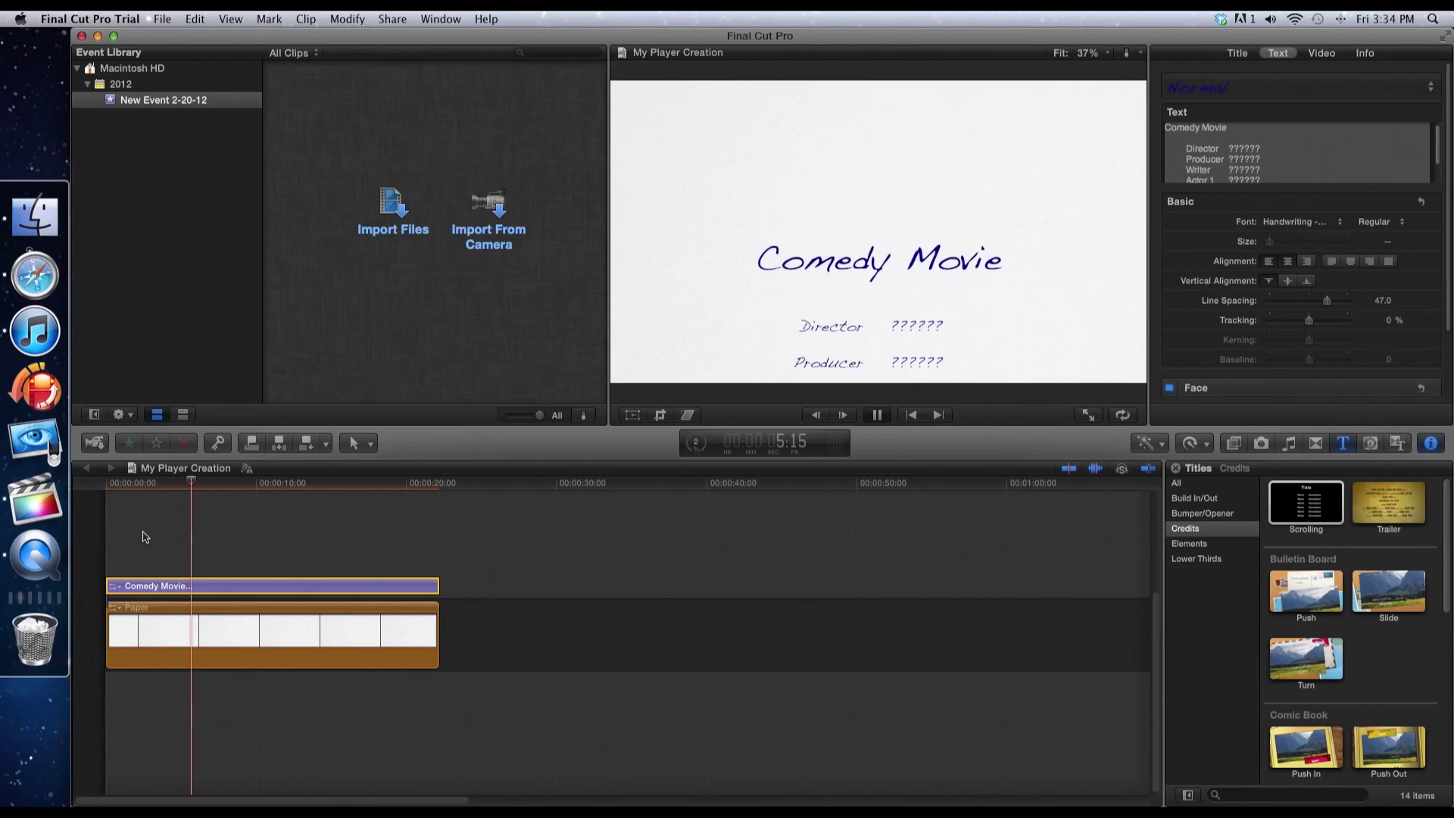
key(space)
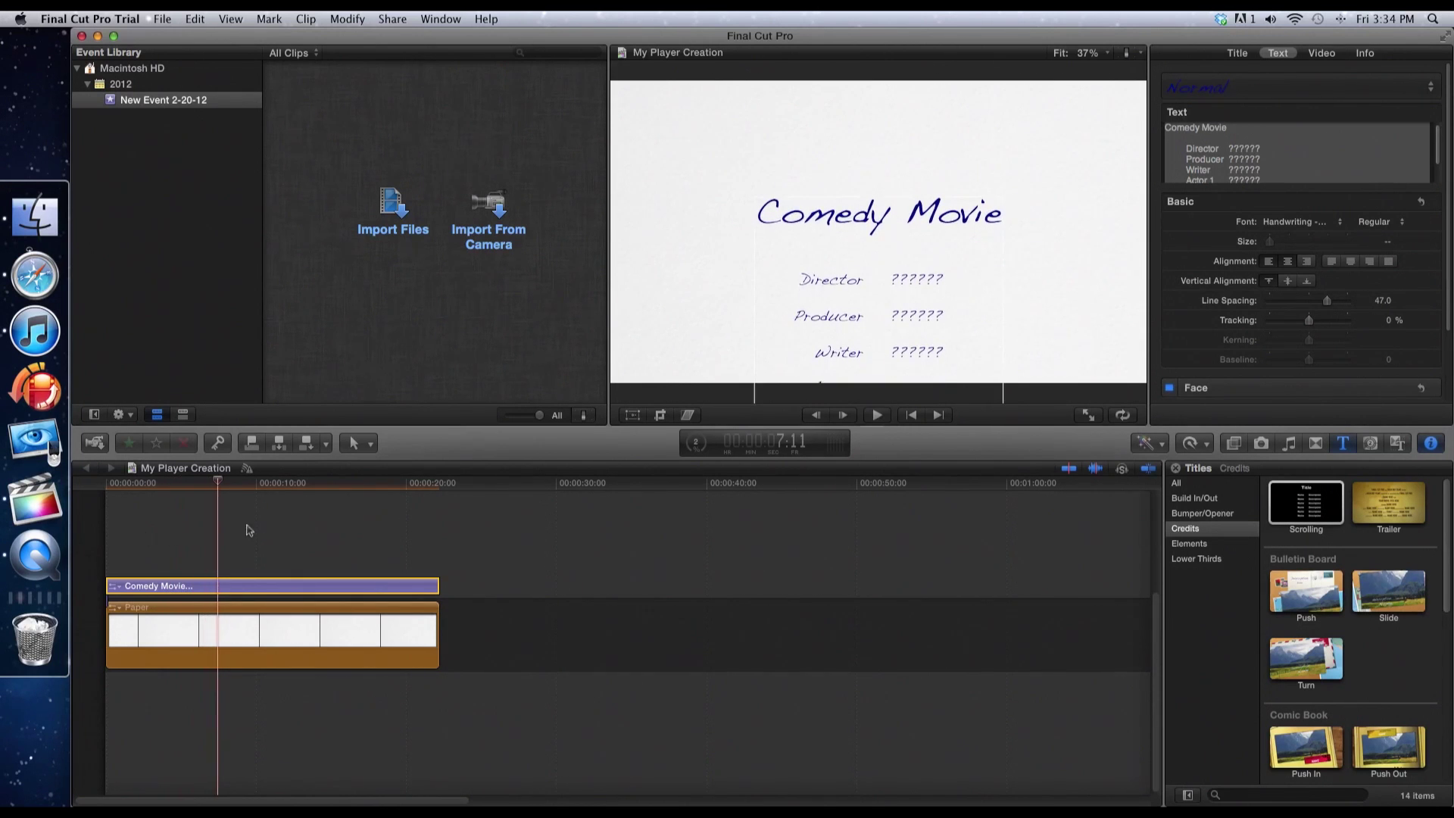
Open the Effects browser and scroll through the All Video & Audio effects list
click(1233, 443)
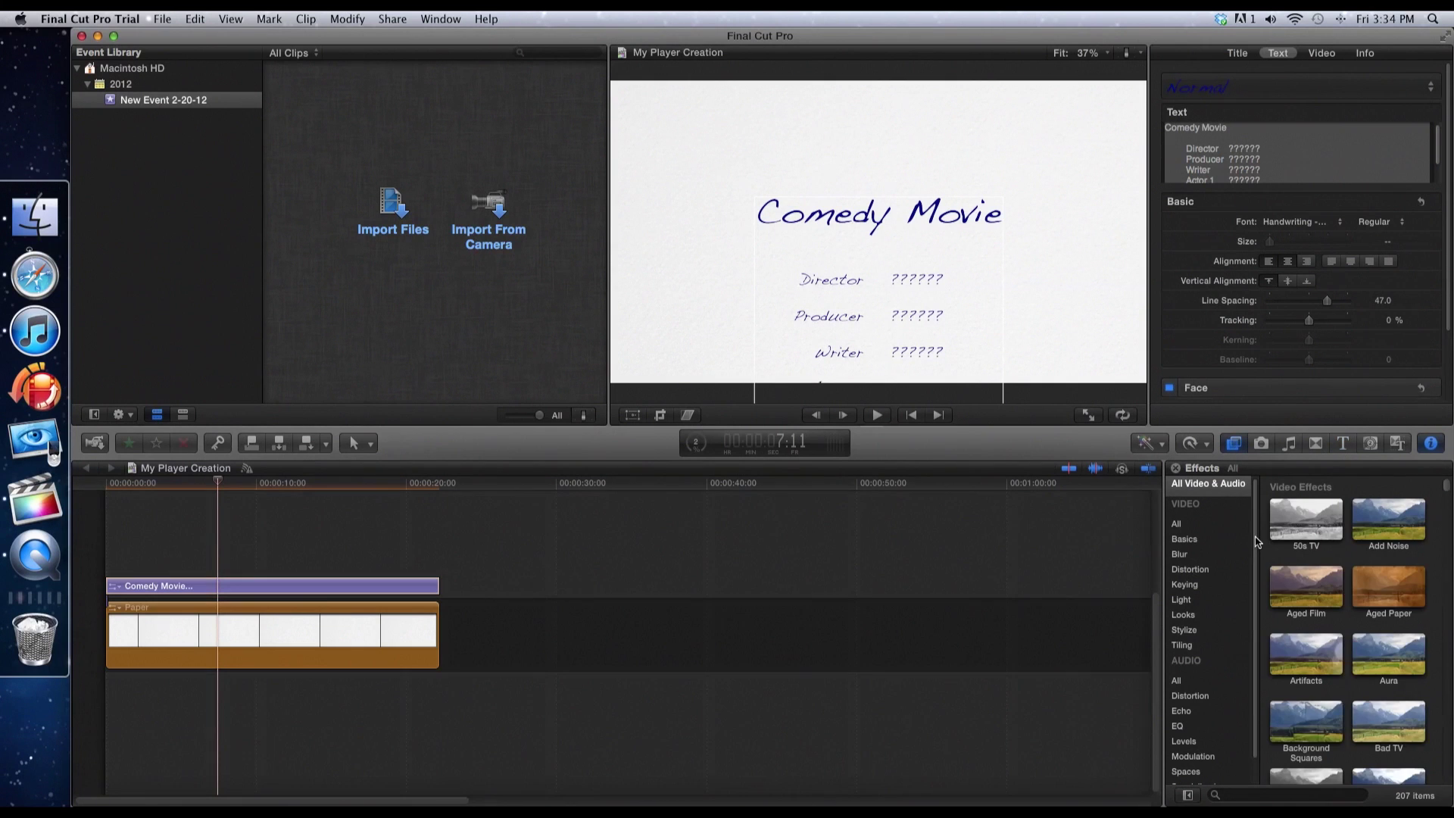
scroll(1306, 575, down, 4)
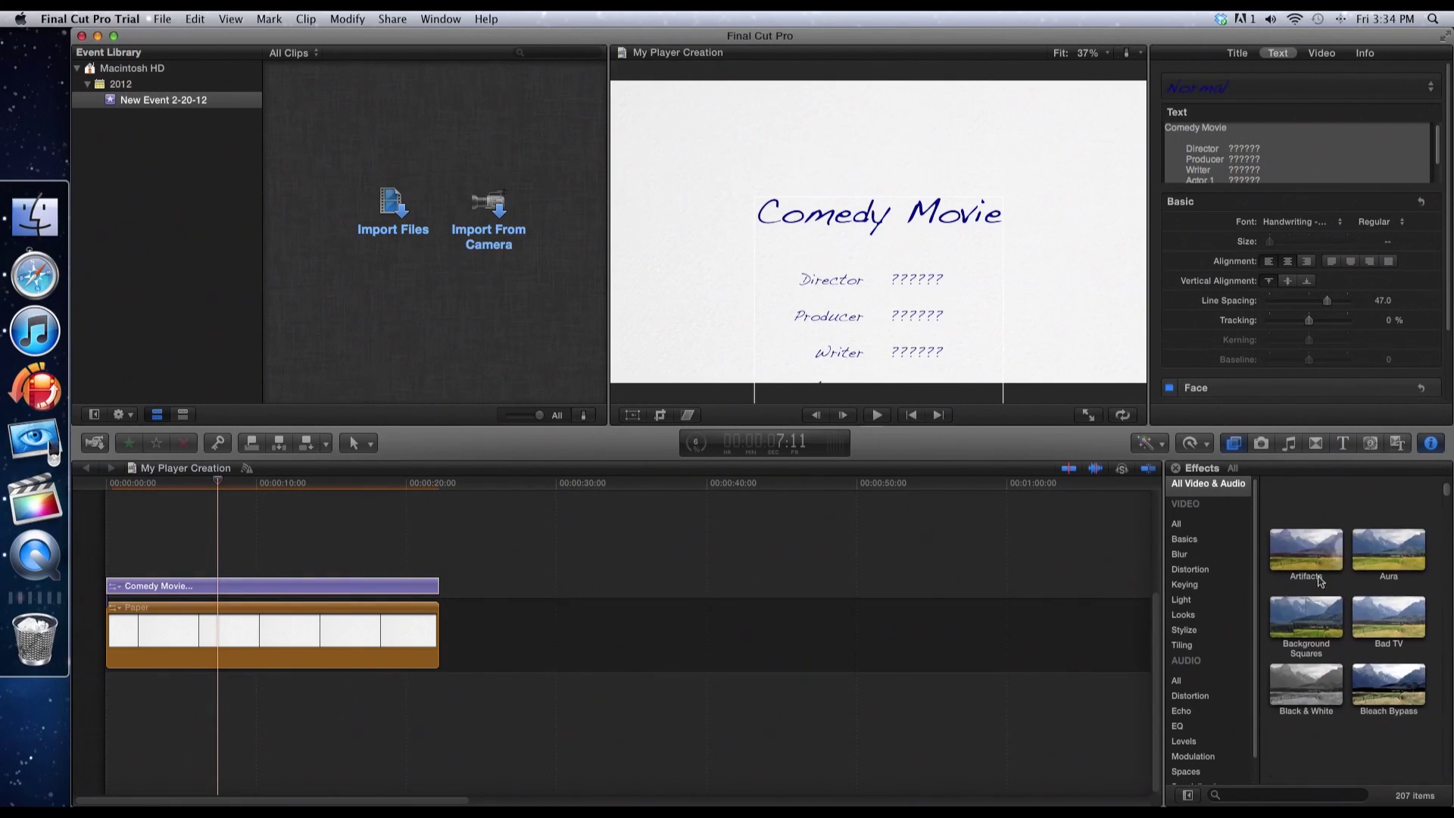
scroll(1319, 581, down, 5)
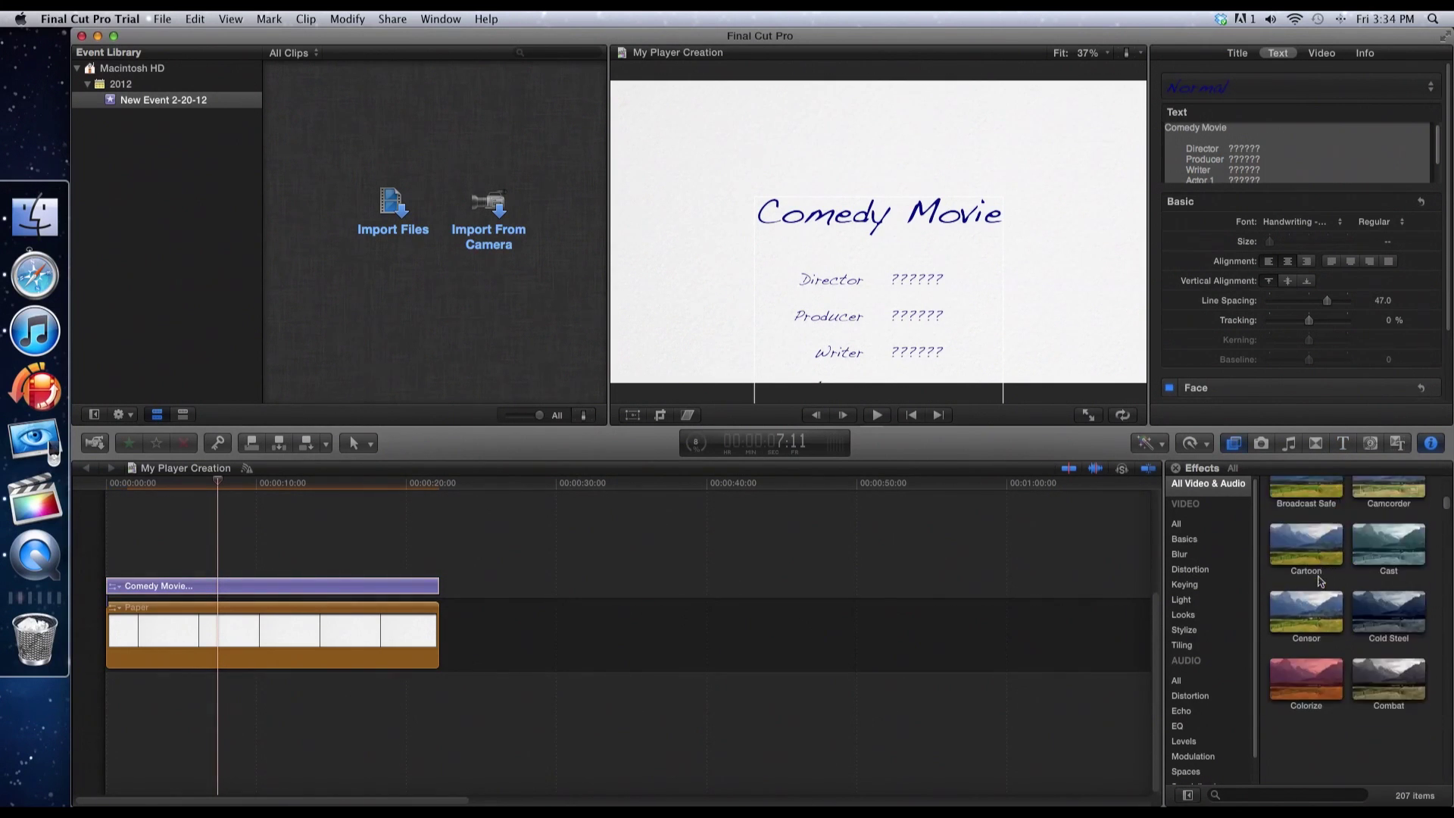
scroll(1318, 581, down, 5)
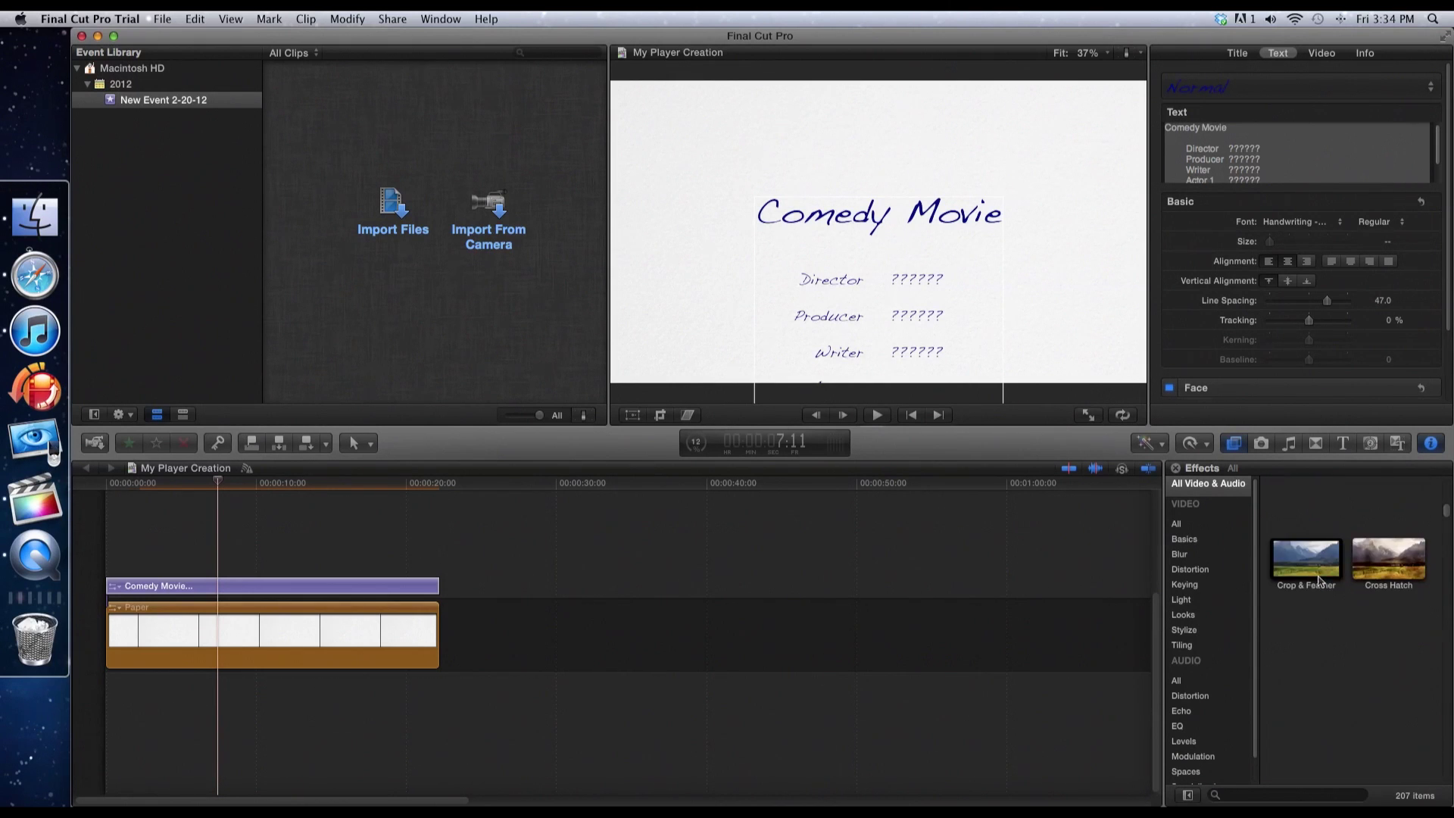
scroll(1318, 581, down, 1)
scroll(1319, 581, down, 5)
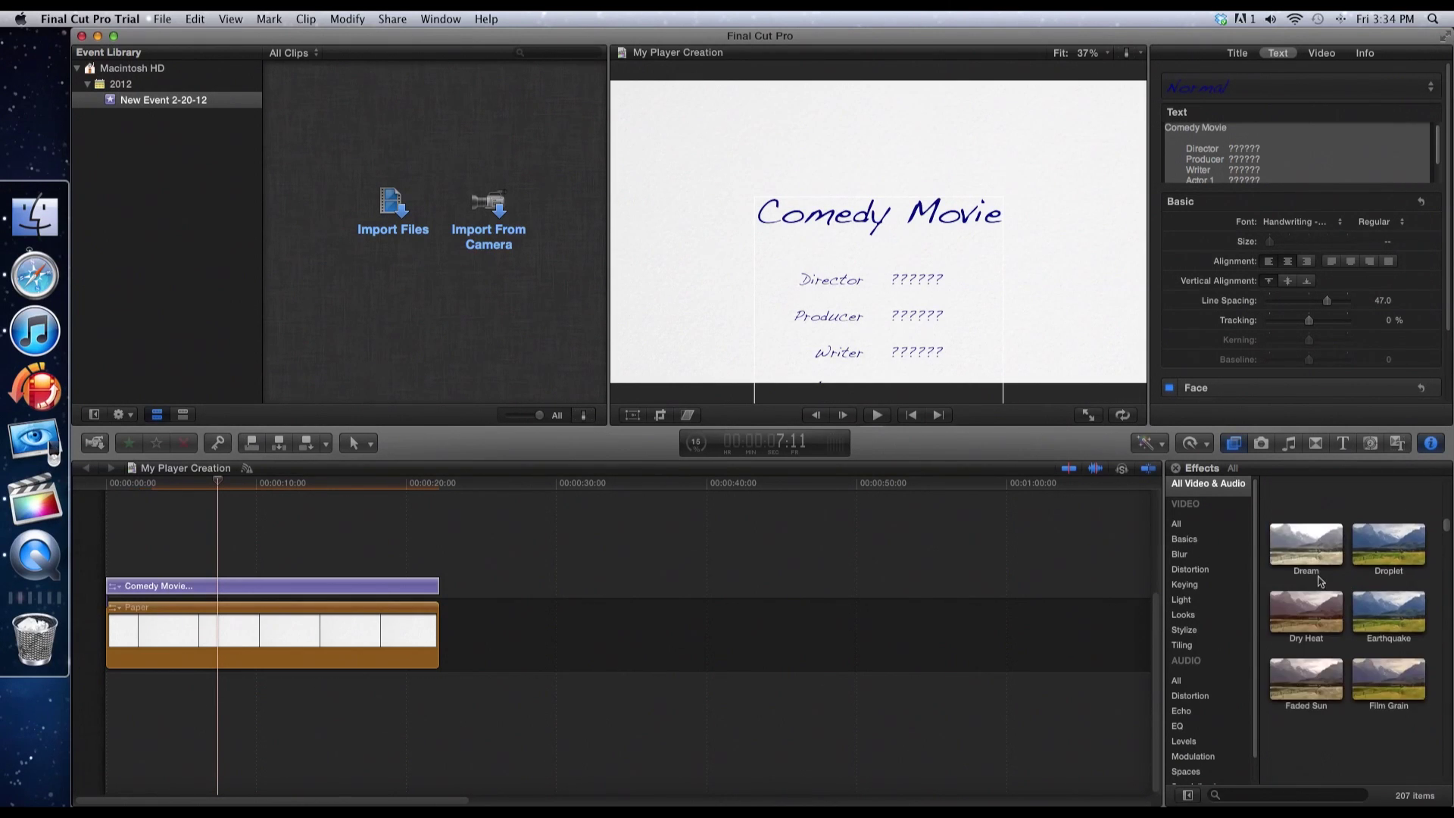
scroll(1319, 581, down, 5)
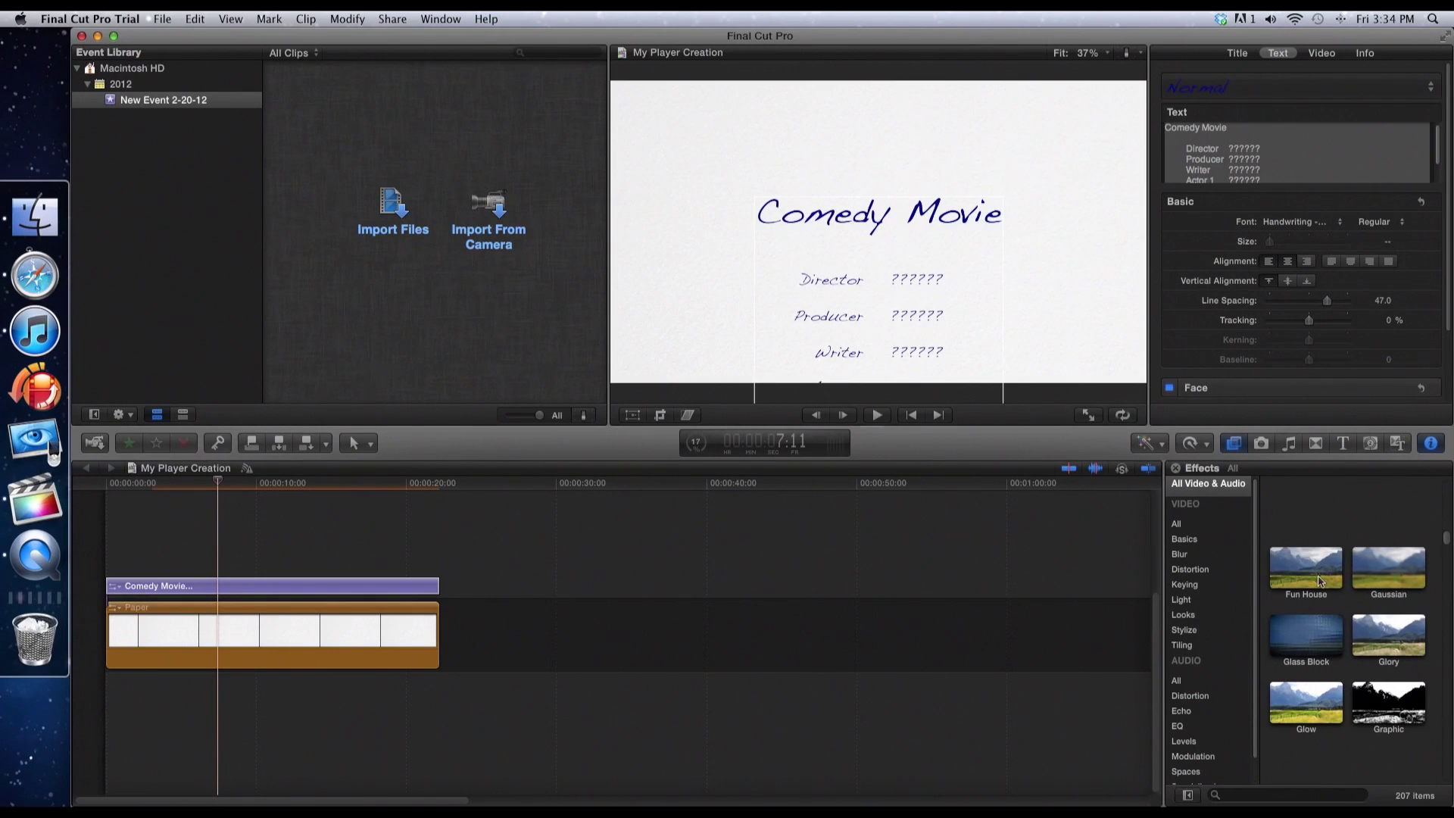
scroll(1319, 581, down, 5)
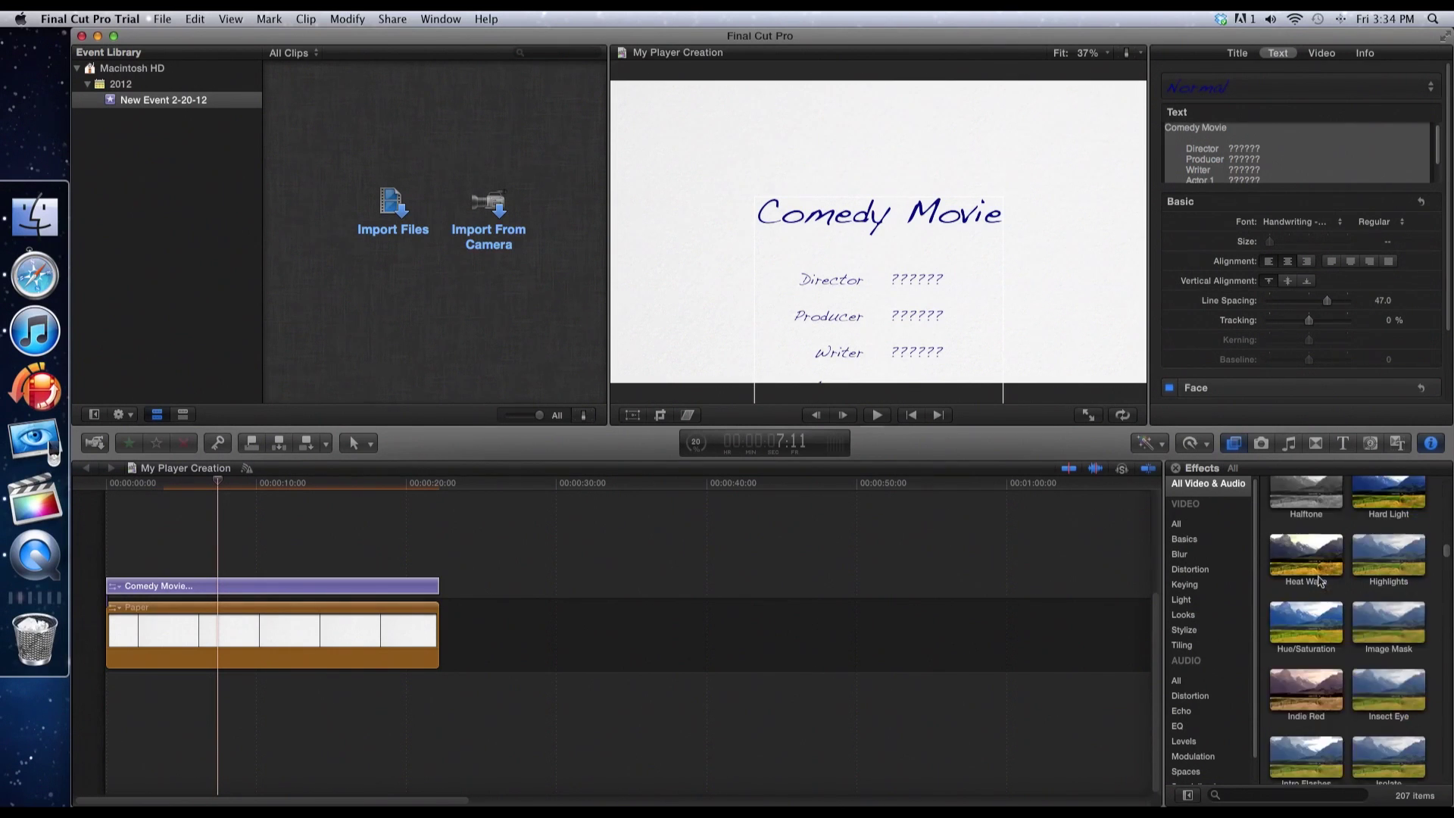
scroll(1318, 581, up, 15)
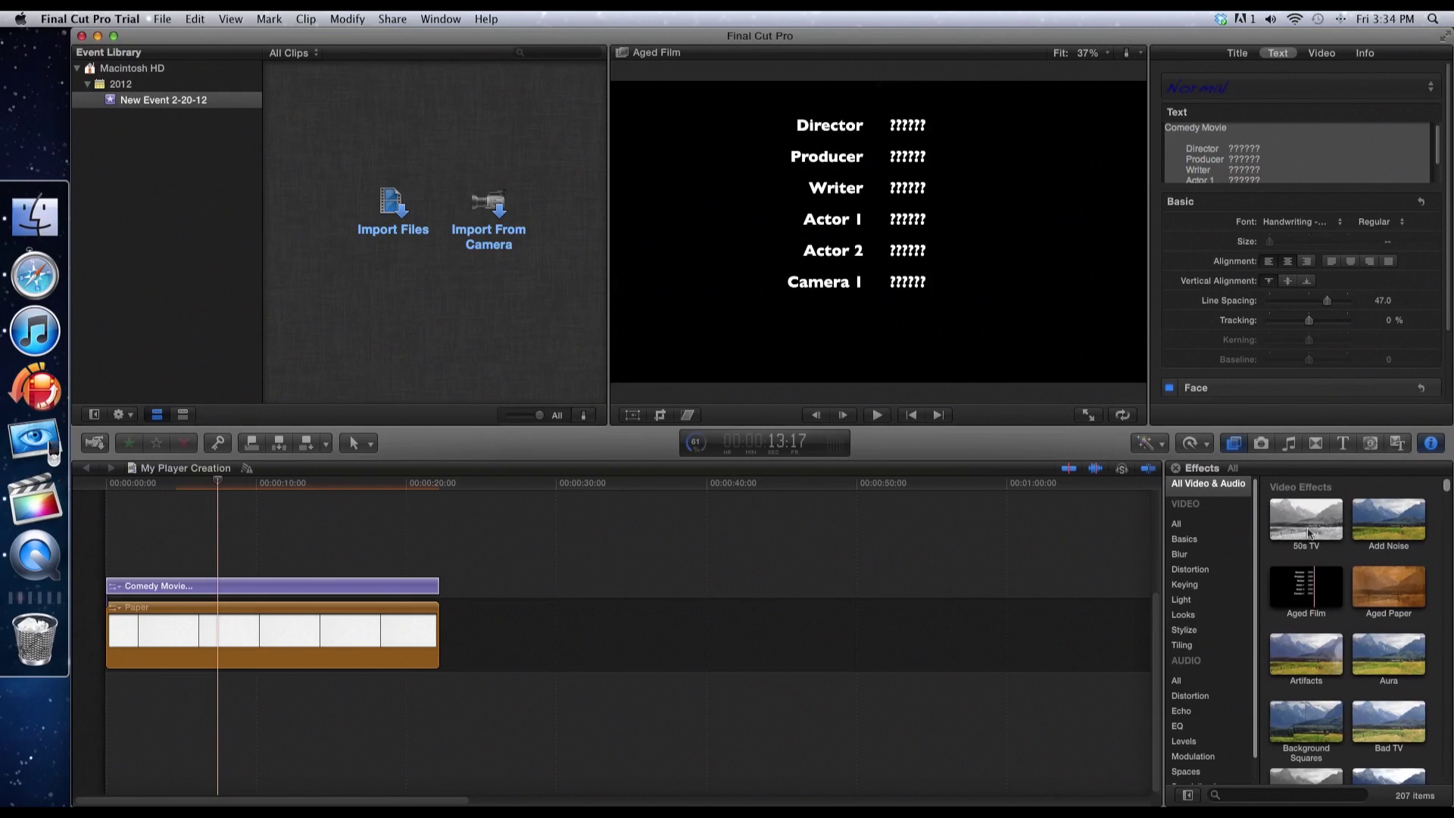
Apply the 50s TV effect to the Paper clip and preview it from the start
drag(1304, 528, 342, 624)
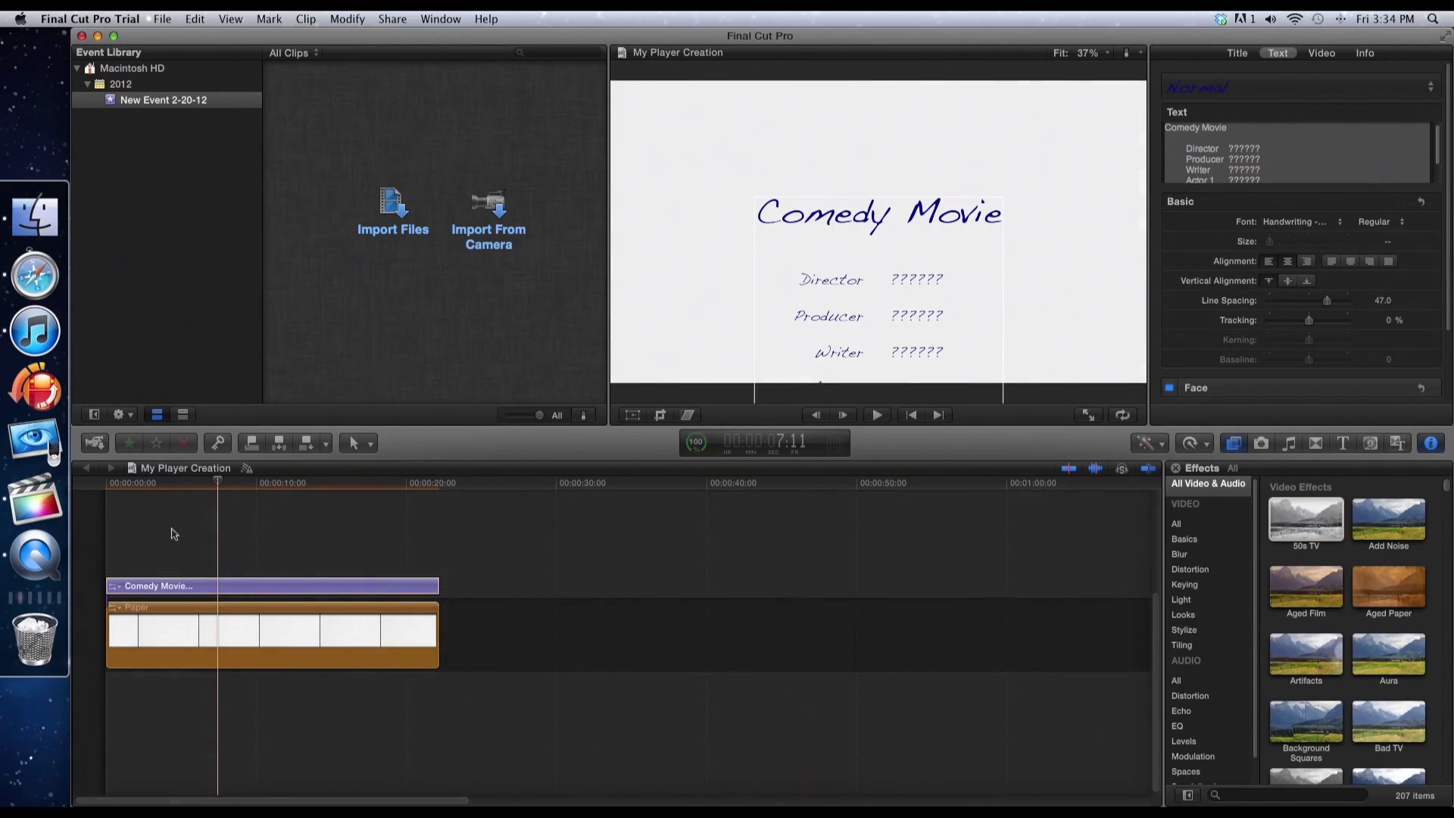
click(107, 493)
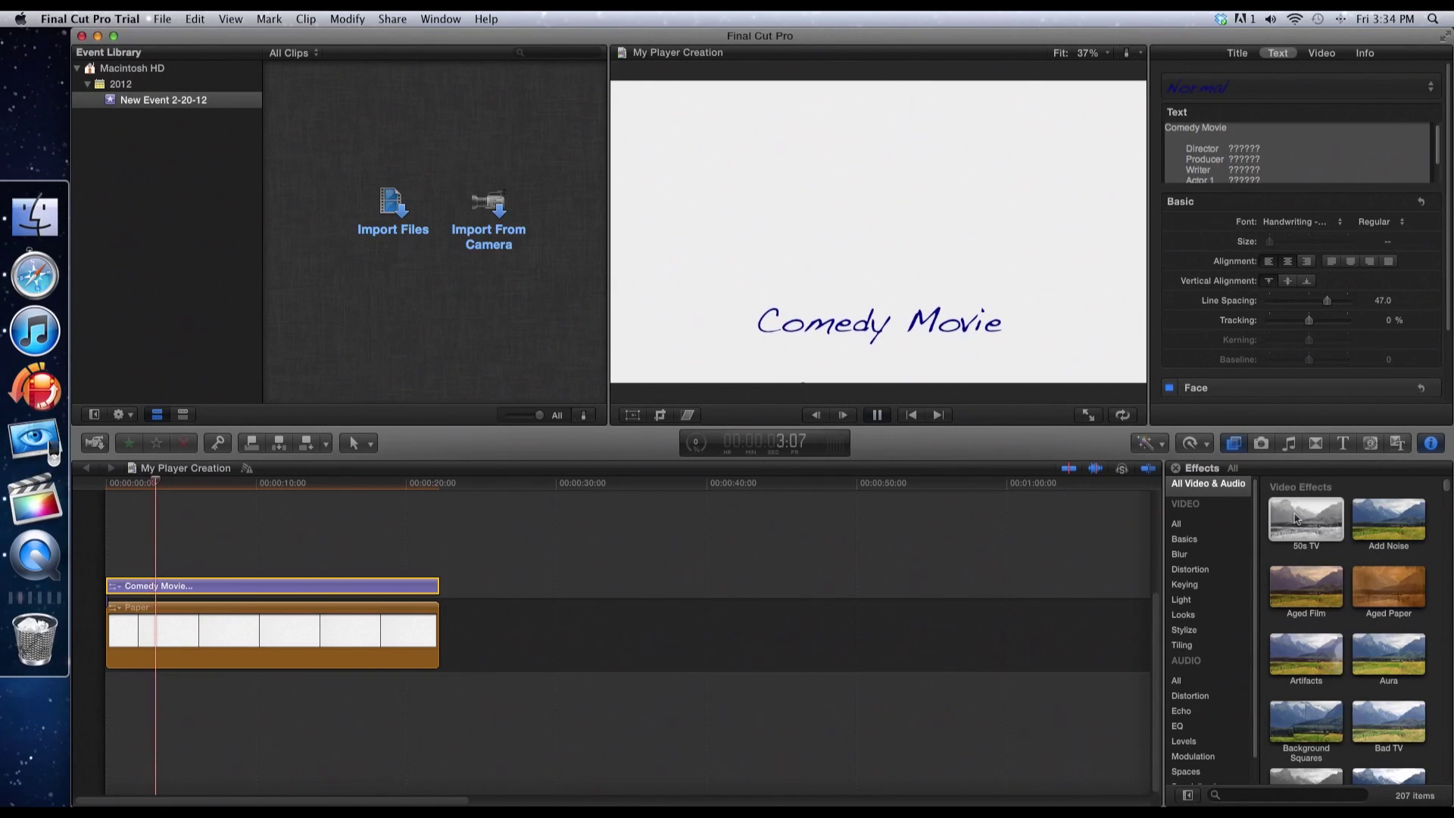
drag(1306, 519, 239, 579)
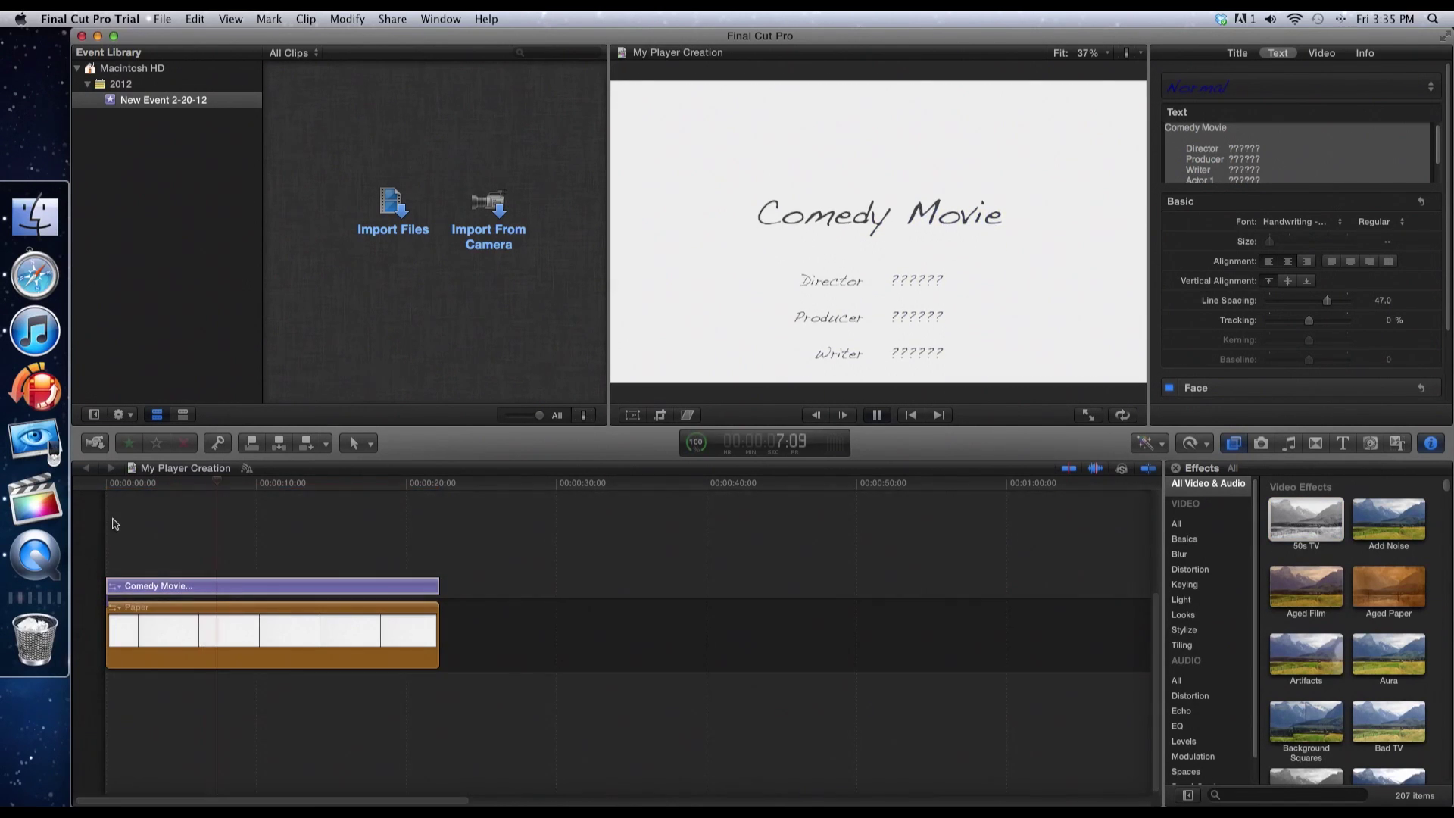
click(108, 485)
key(space)
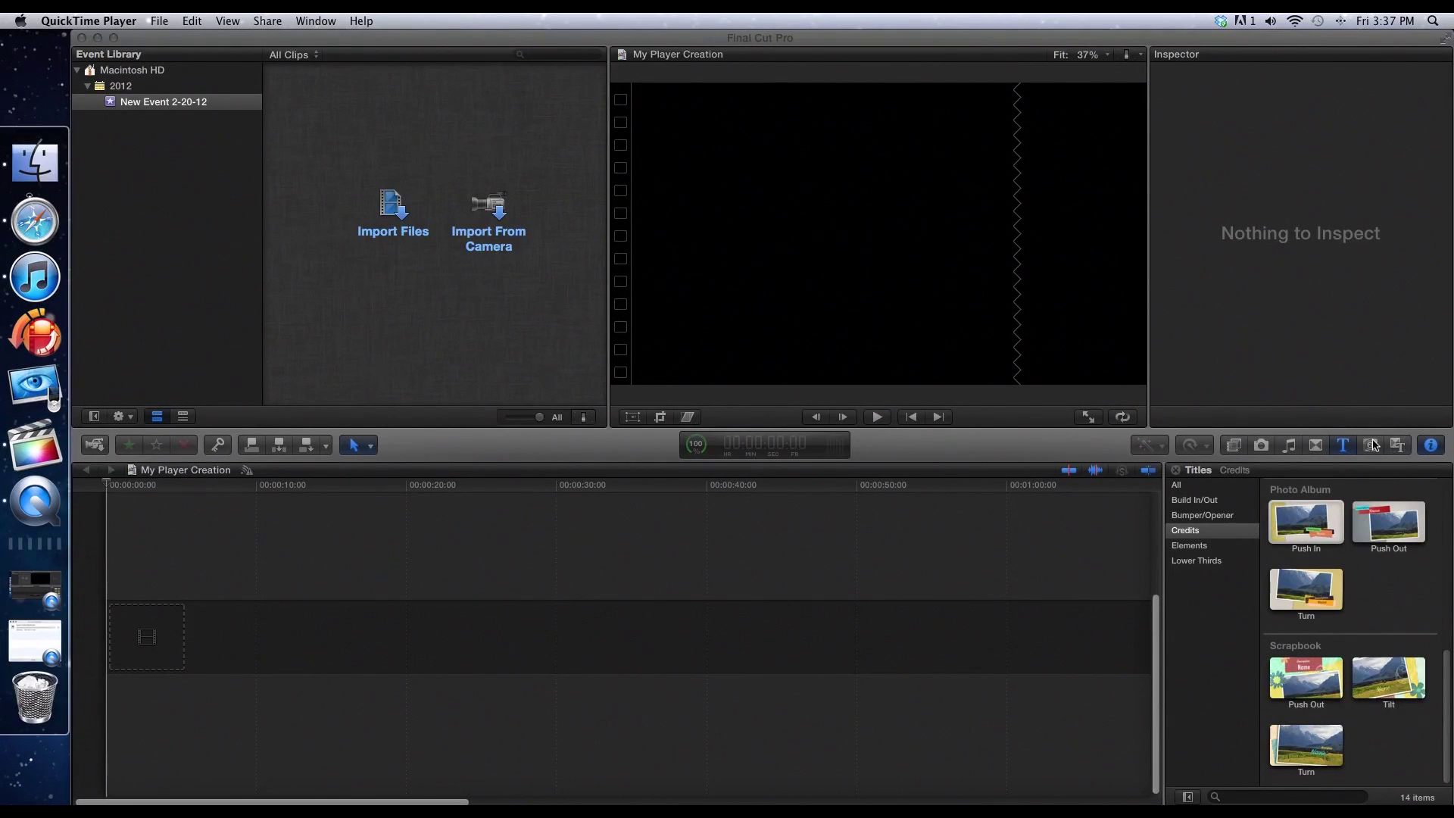
Place the Placeholder generator at the timeline start with 1080p HD, 1920x1080, 23.98p settings
click(1373, 445)
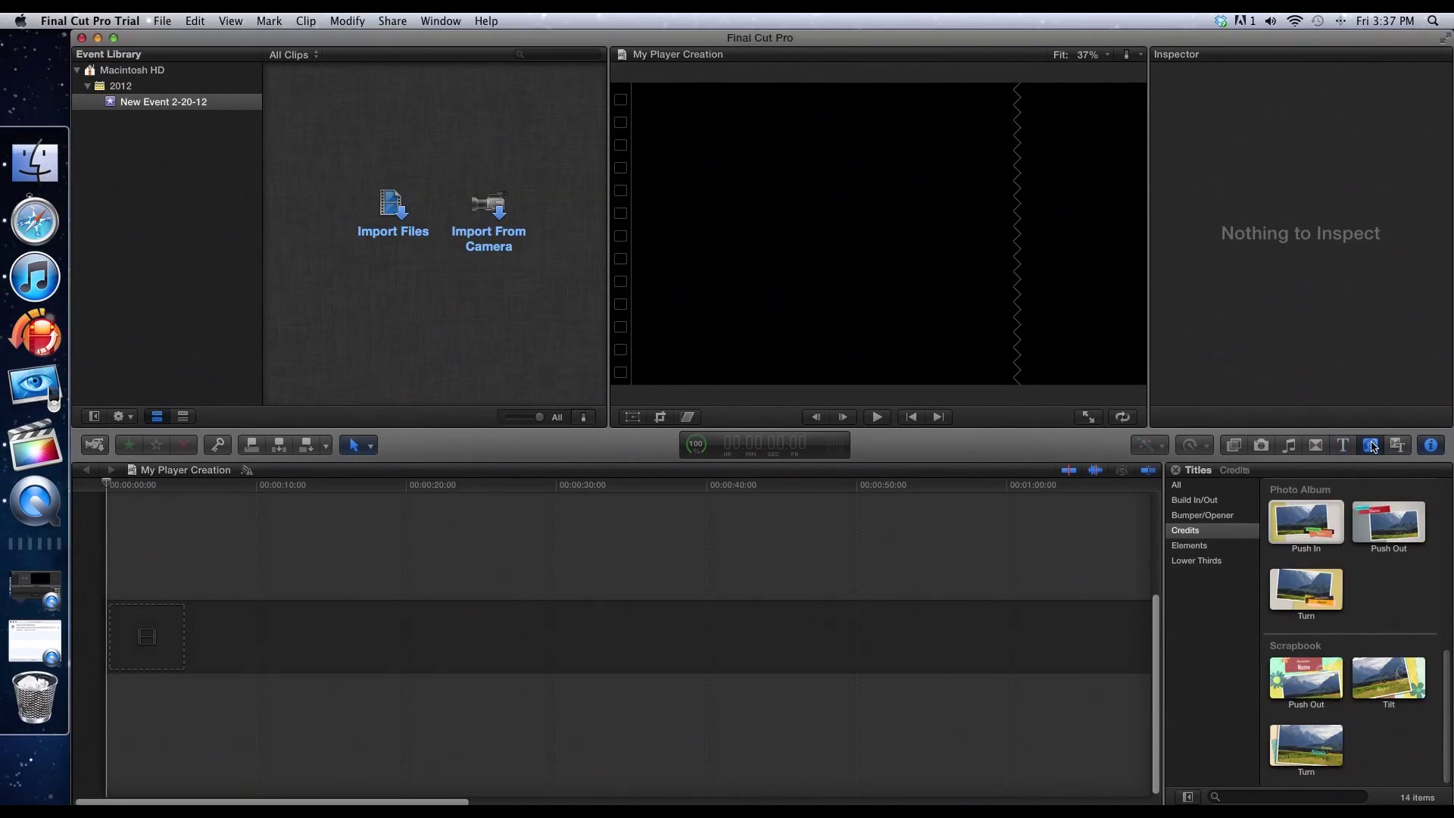
scroll(1385, 560, down, 10)
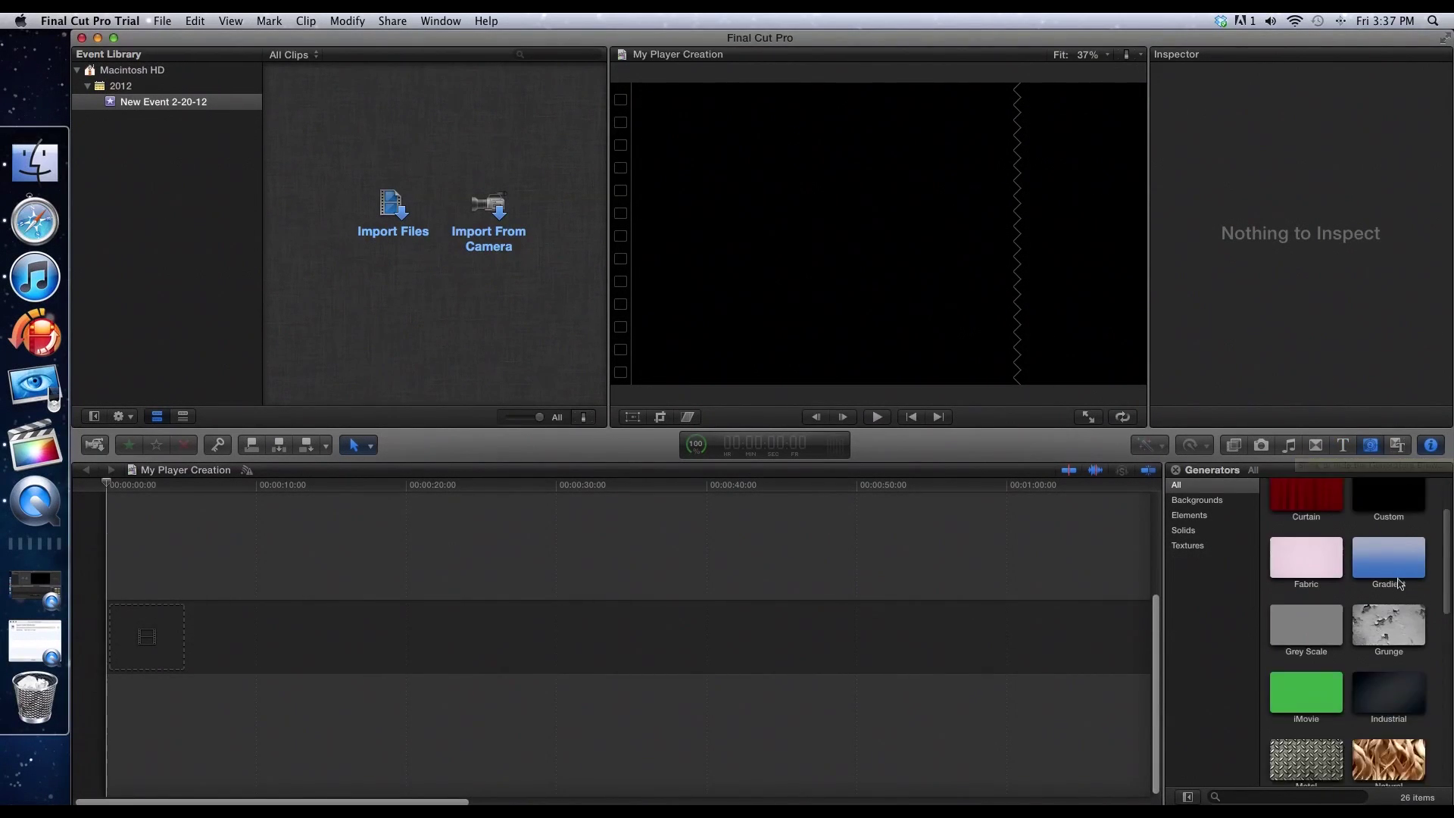
scroll(1399, 584, down, 3)
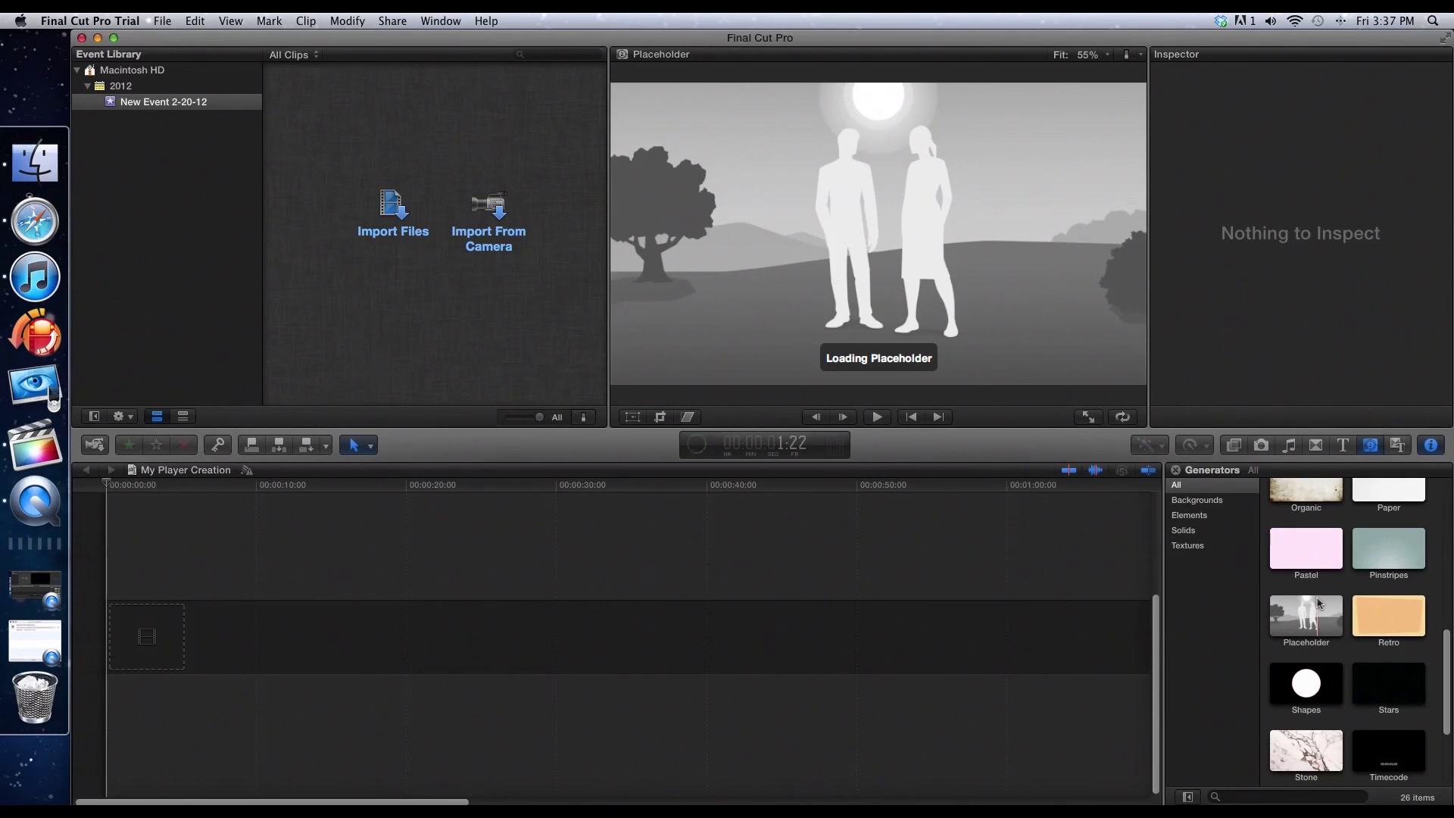
drag(1304, 613, 110, 628)
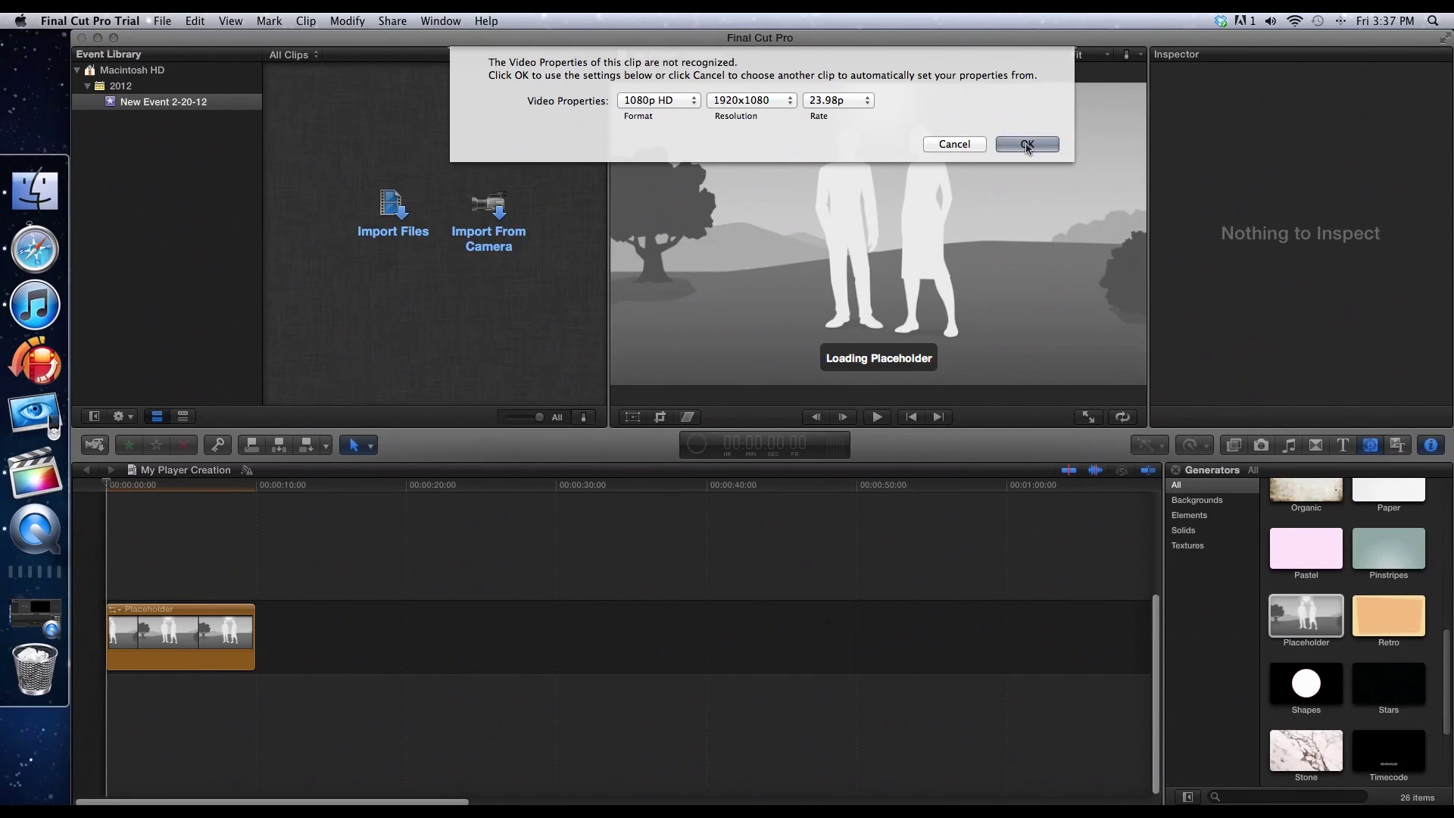
key(Return)
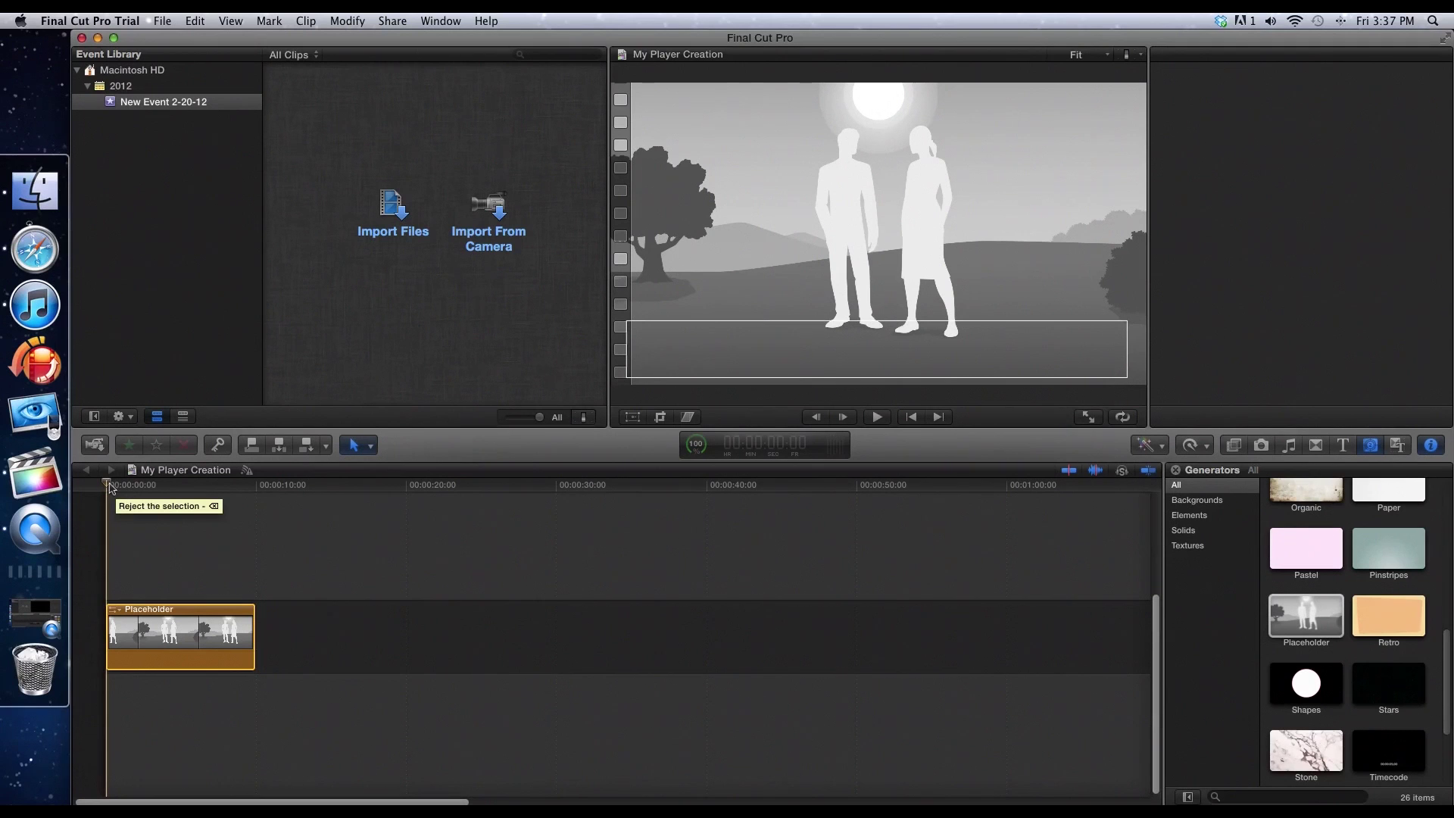
key(space)
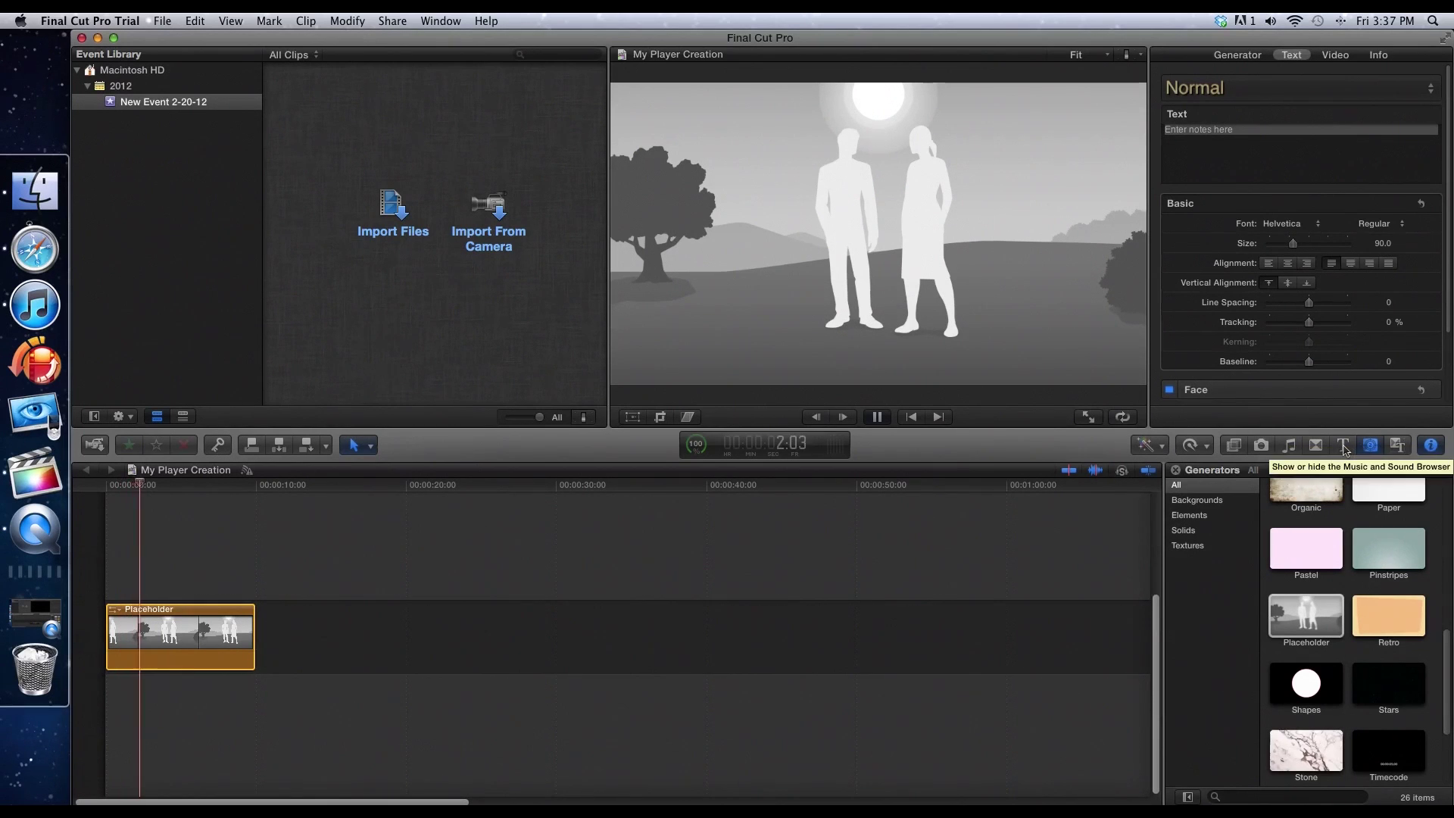
Put the Bulletin Board 'Push' credits title above the Placeholder clip
click(1345, 449)
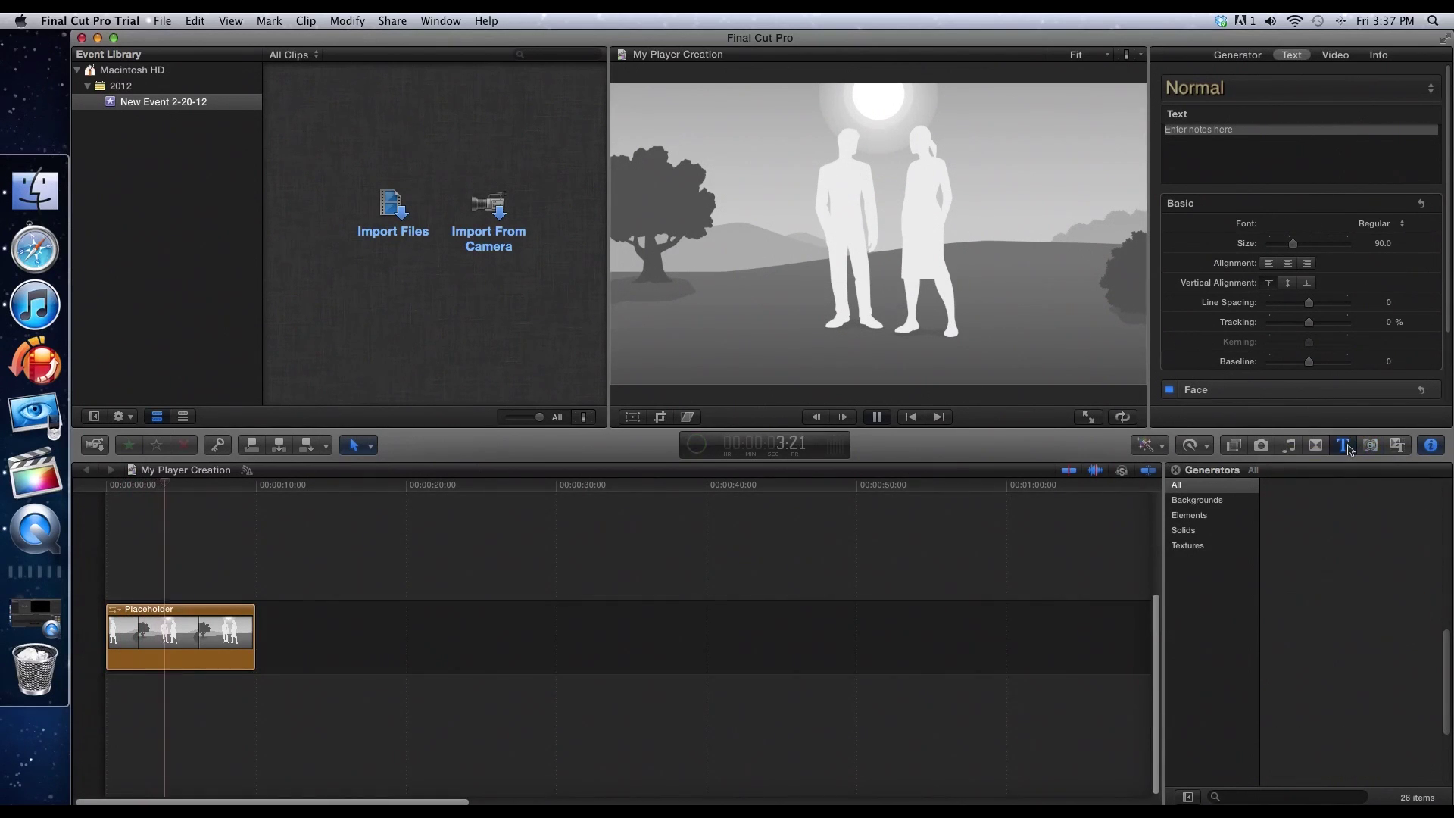
click(1347, 449)
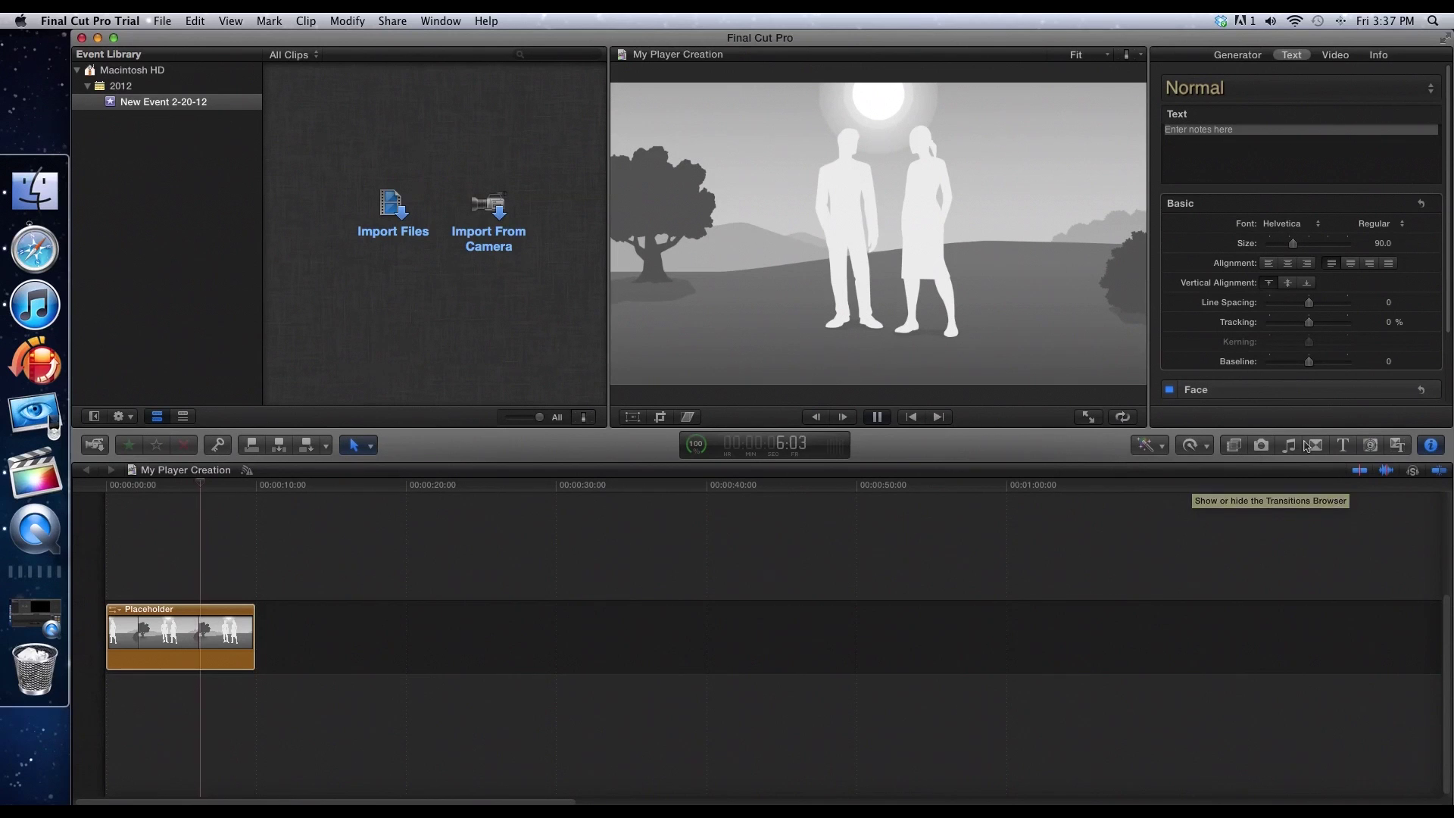
click(1342, 445)
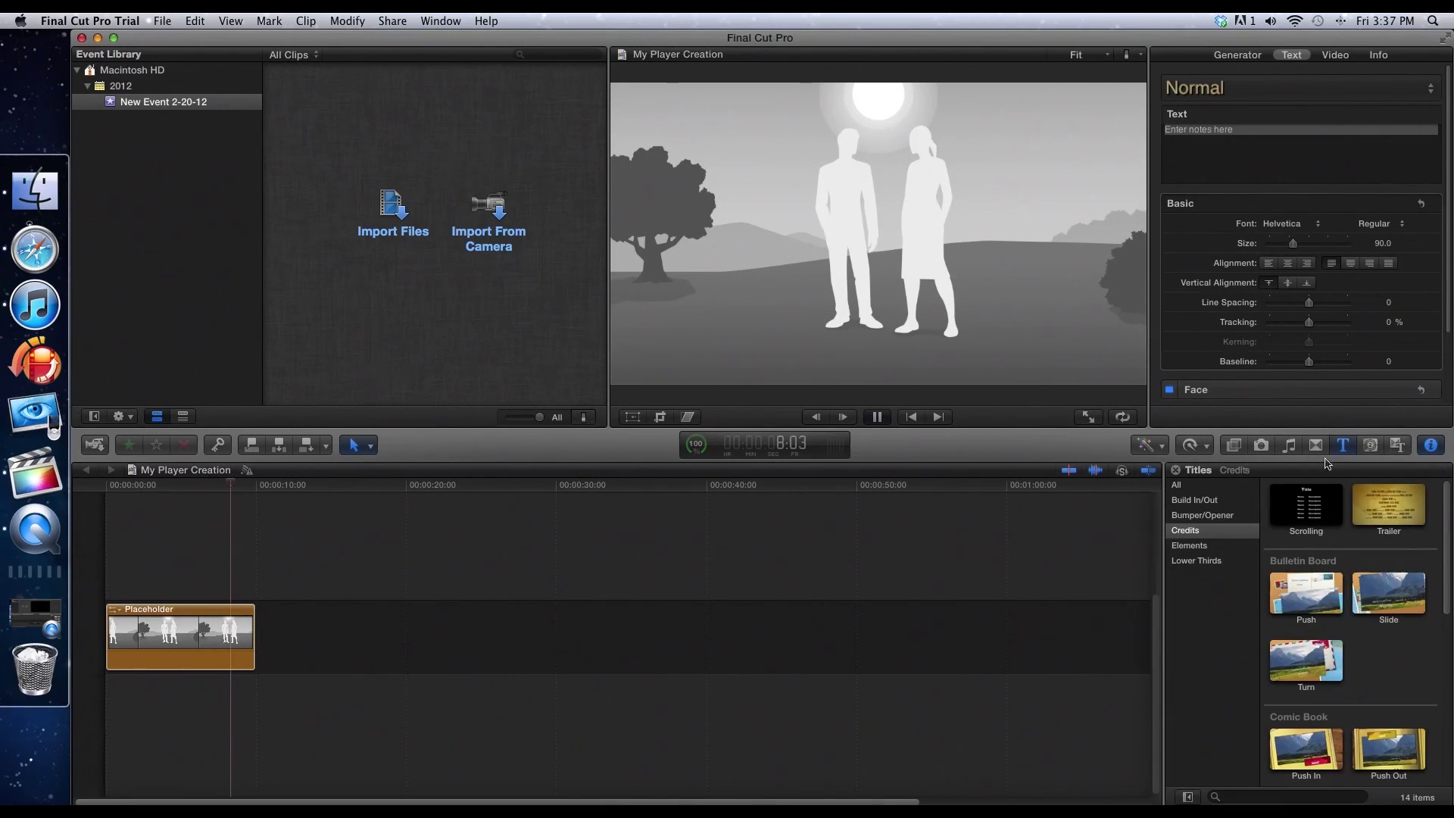
click(1306, 598)
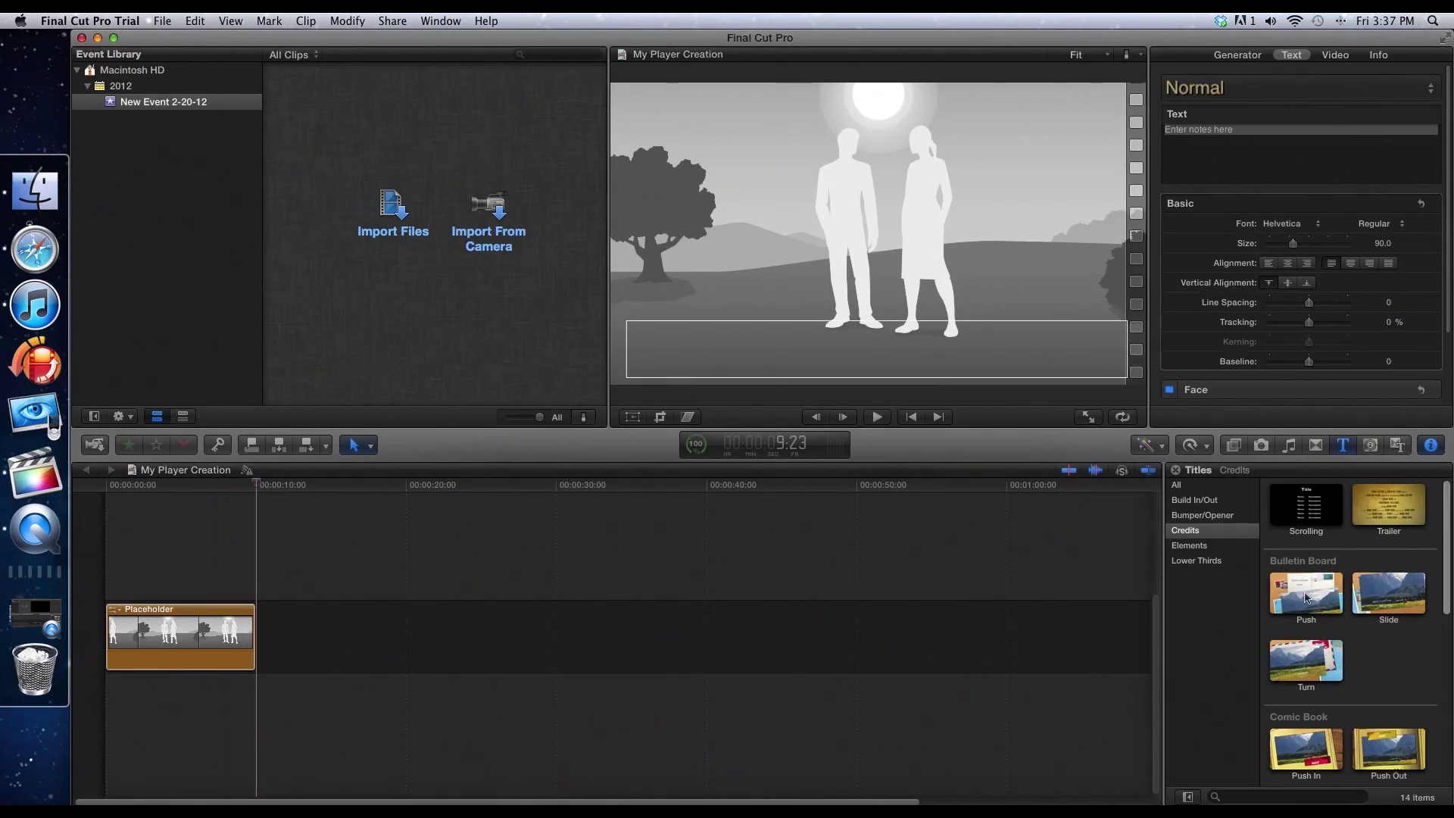
drag(1035, 532, 107, 571)
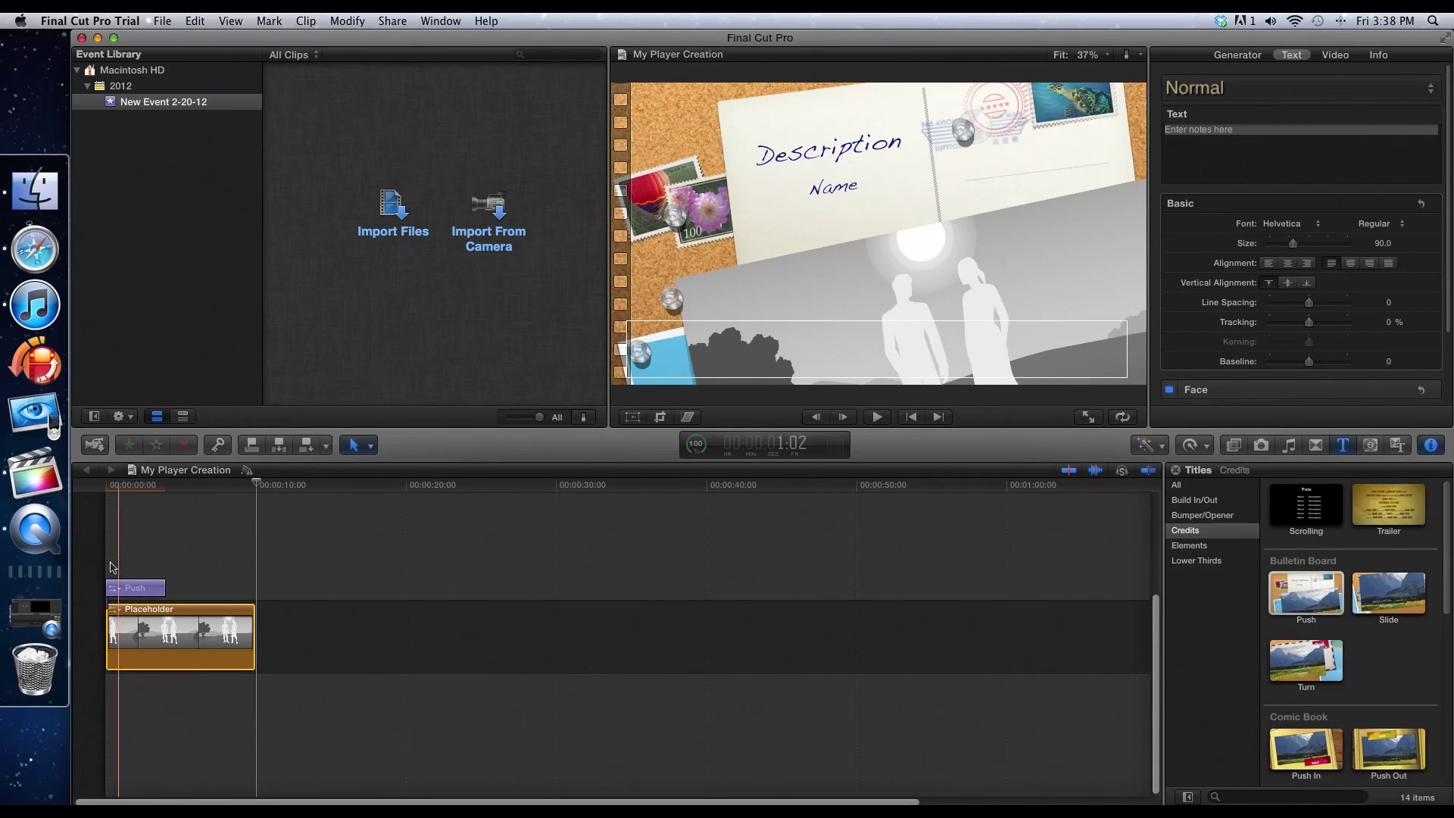
Select the Push title and preview its animation
click(113, 584)
key(space)
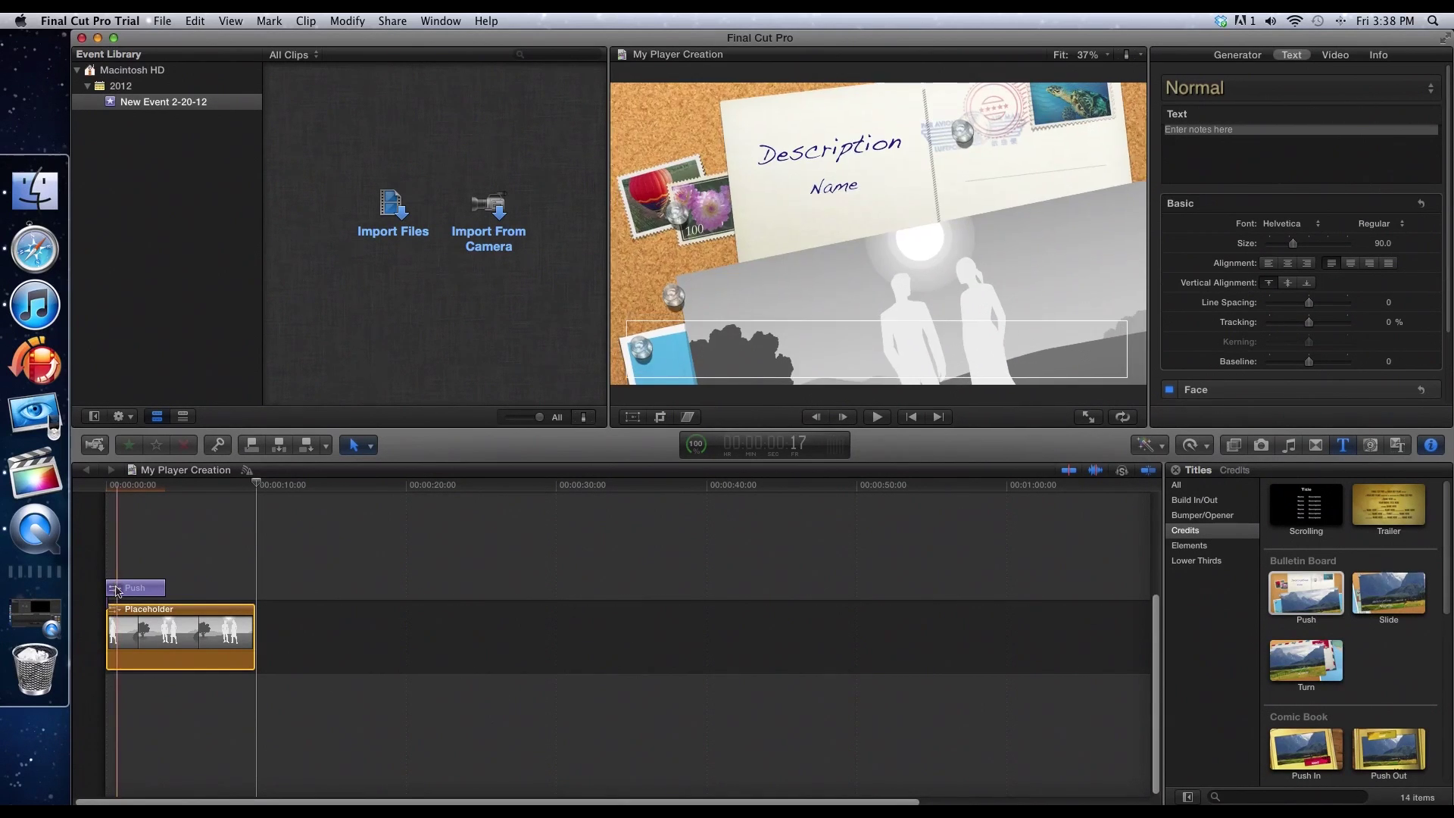
click(894, 142)
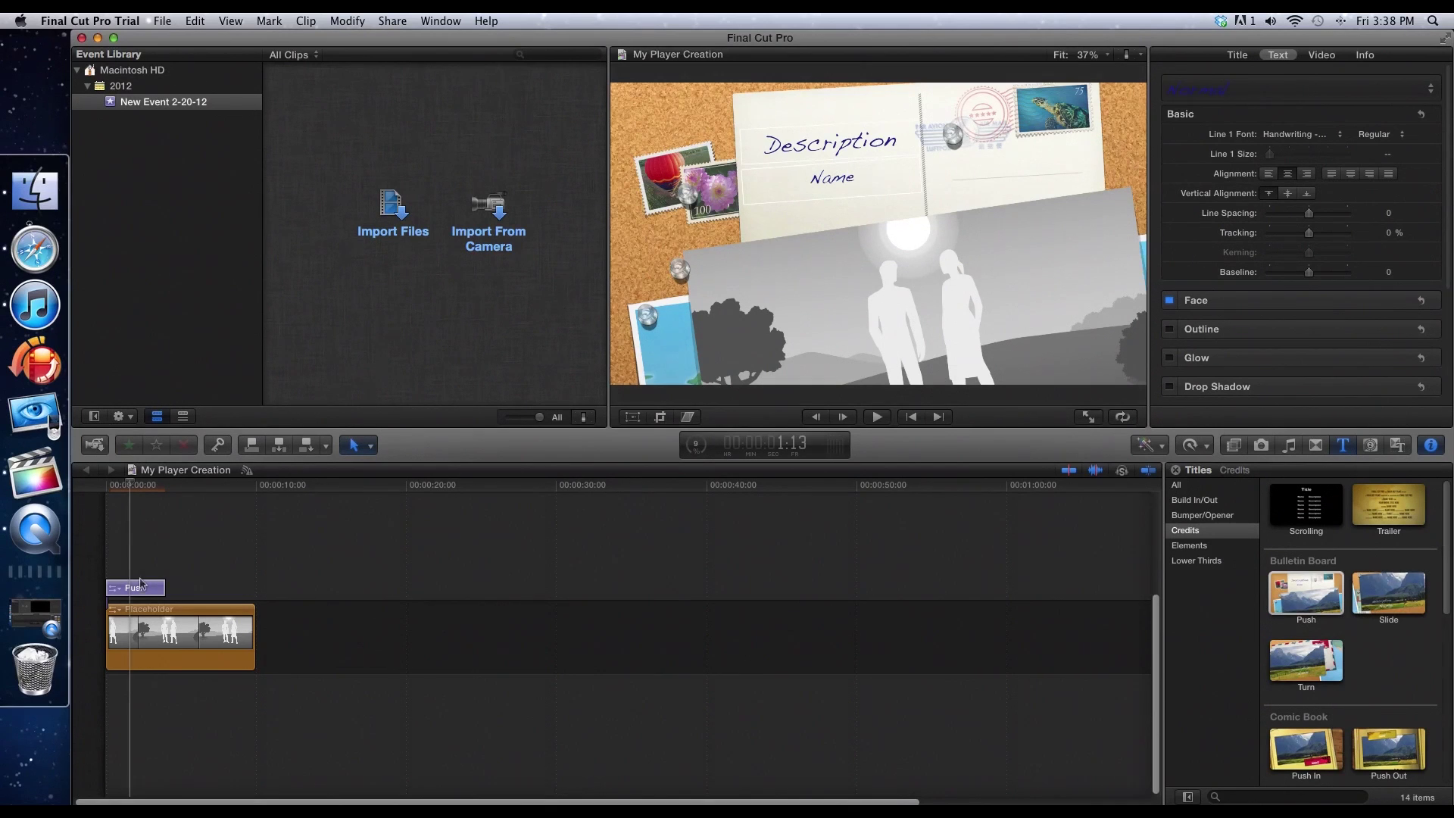
key(space)
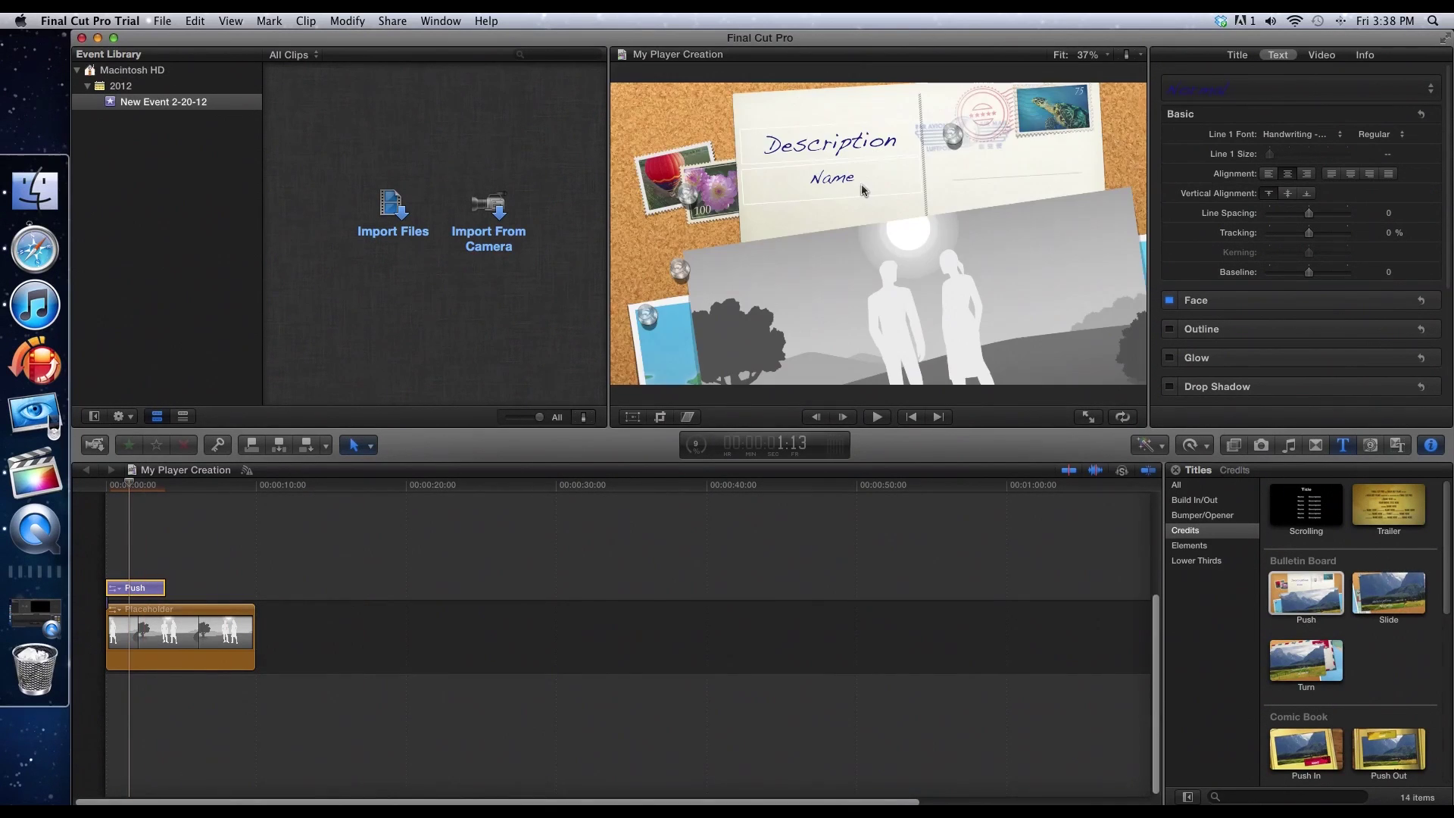
right_click(845, 179)
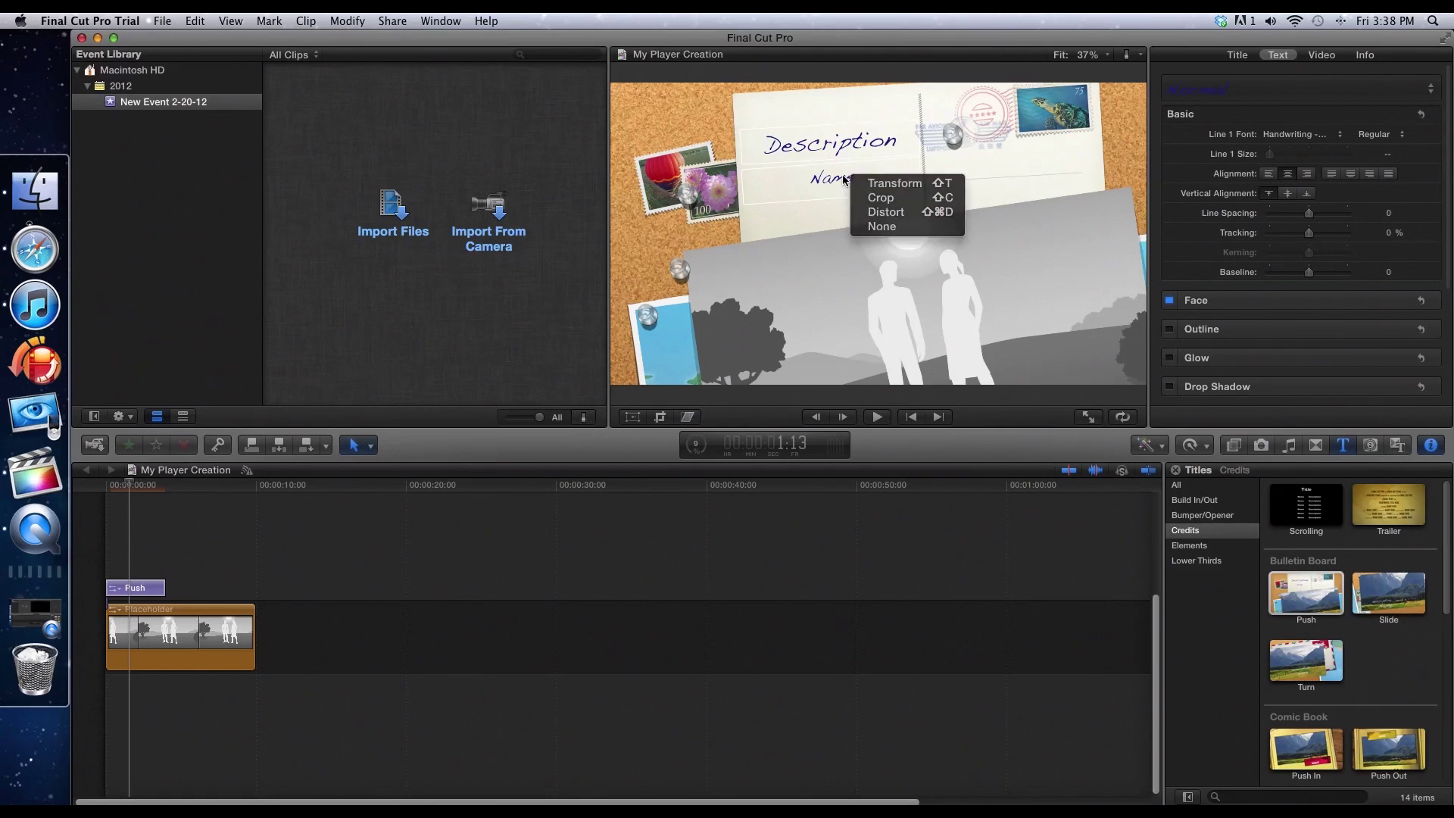
key(Escape)
Replace the title's Name line with '?????'
double_click(819, 179)
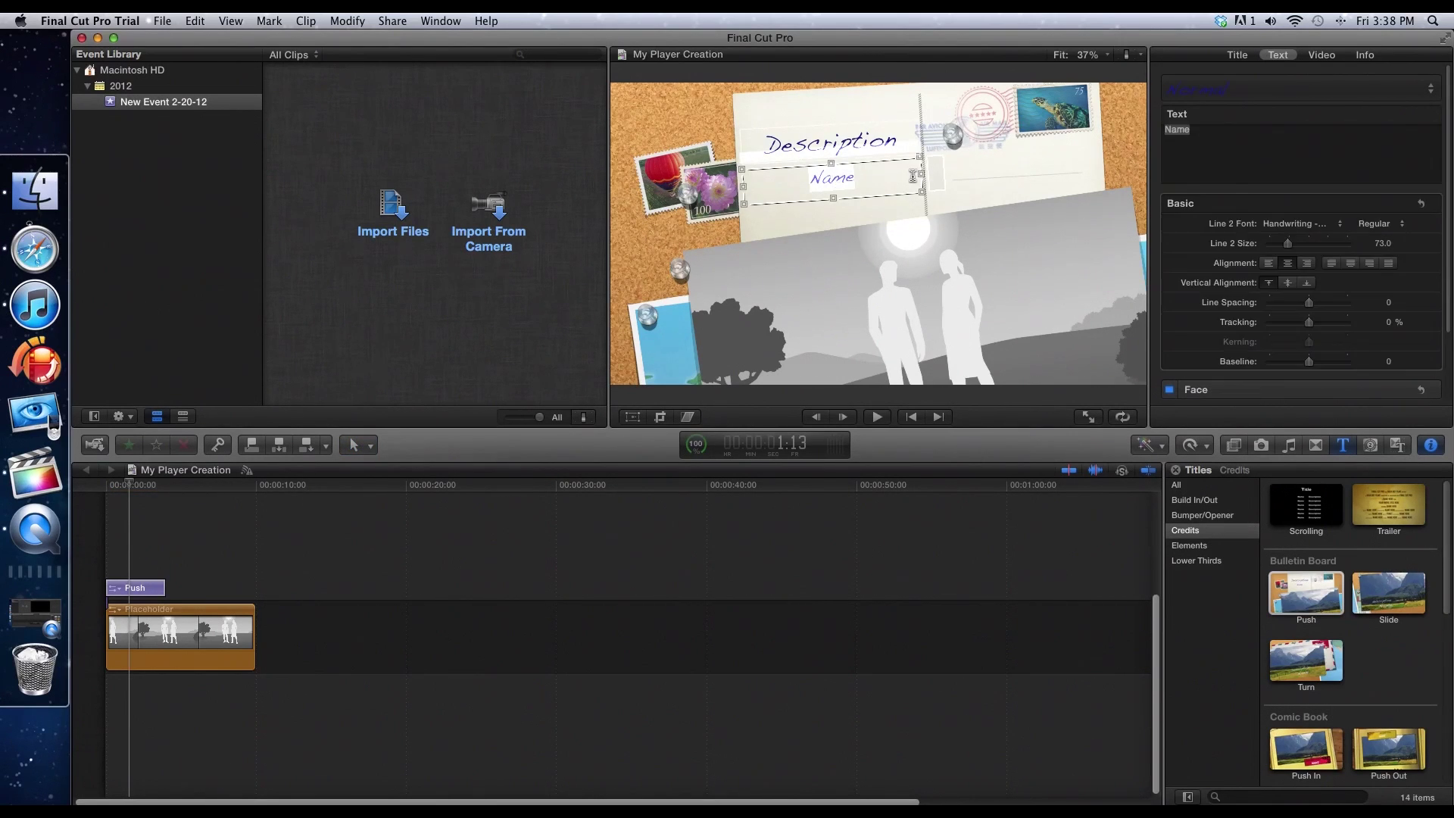
key(BackSpace)
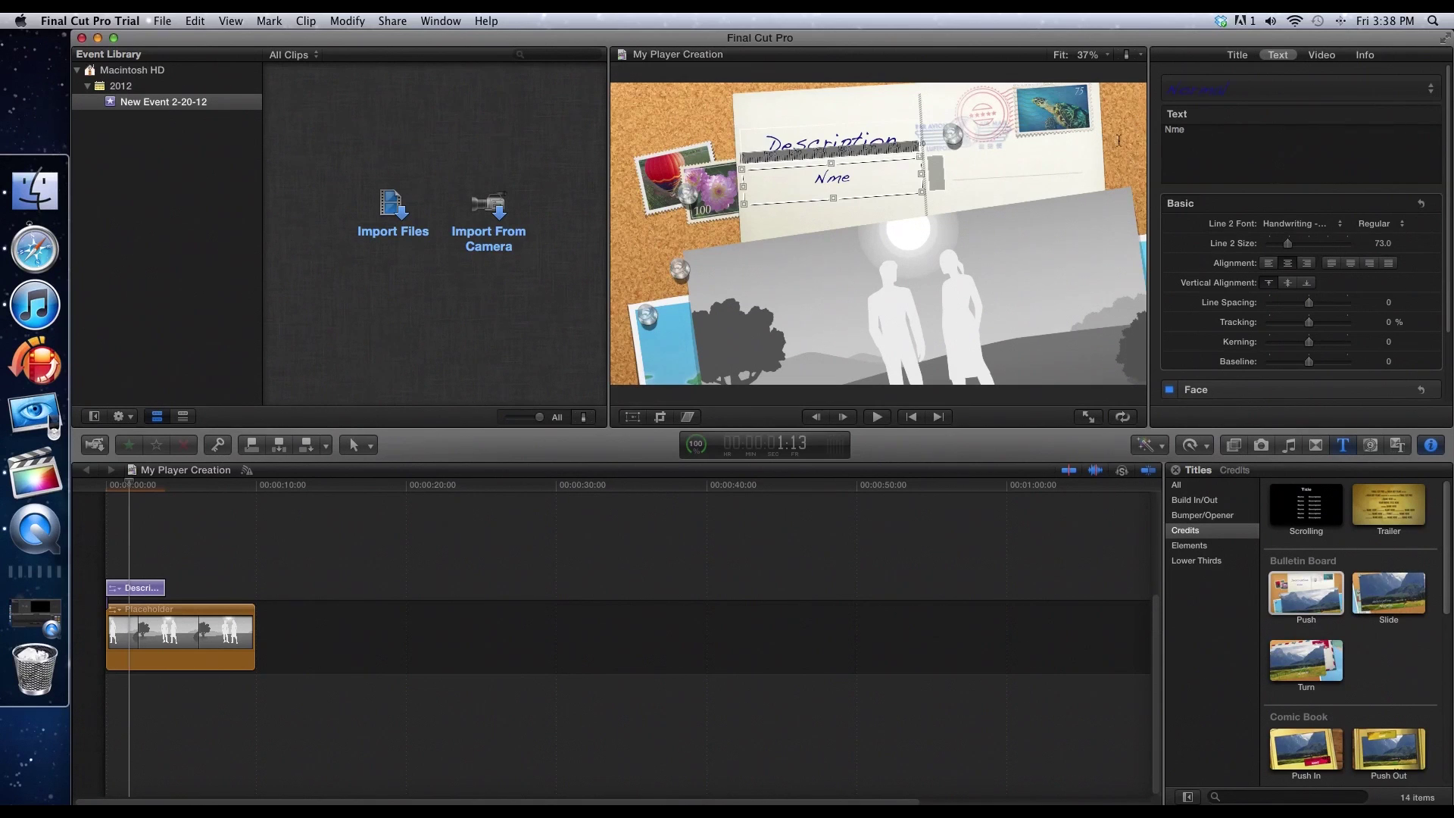
key(super+a)
key(BackSpace)
text(???)
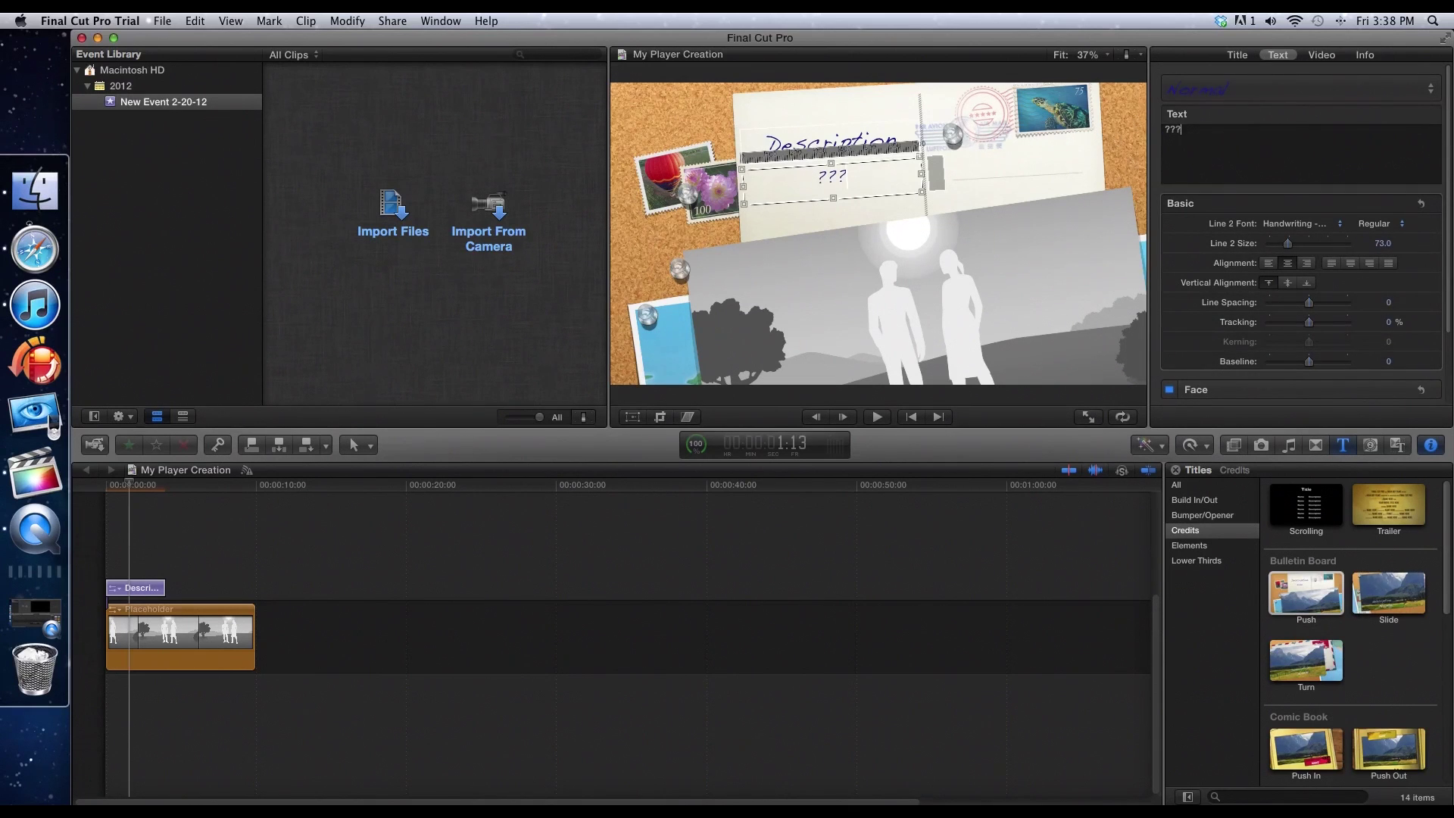
text(??)
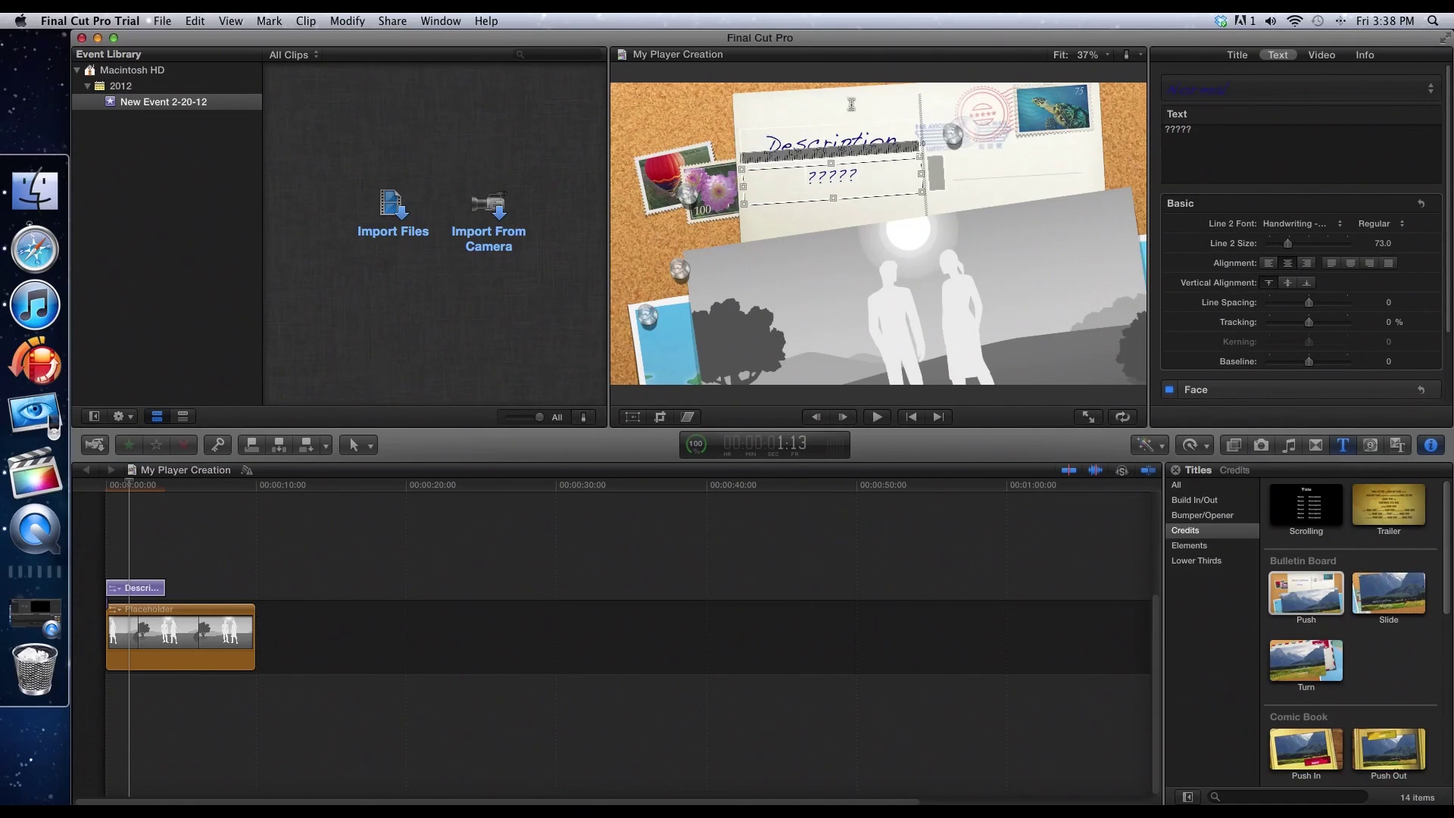
key(super+a)
key(Escape)
click(210, 629)
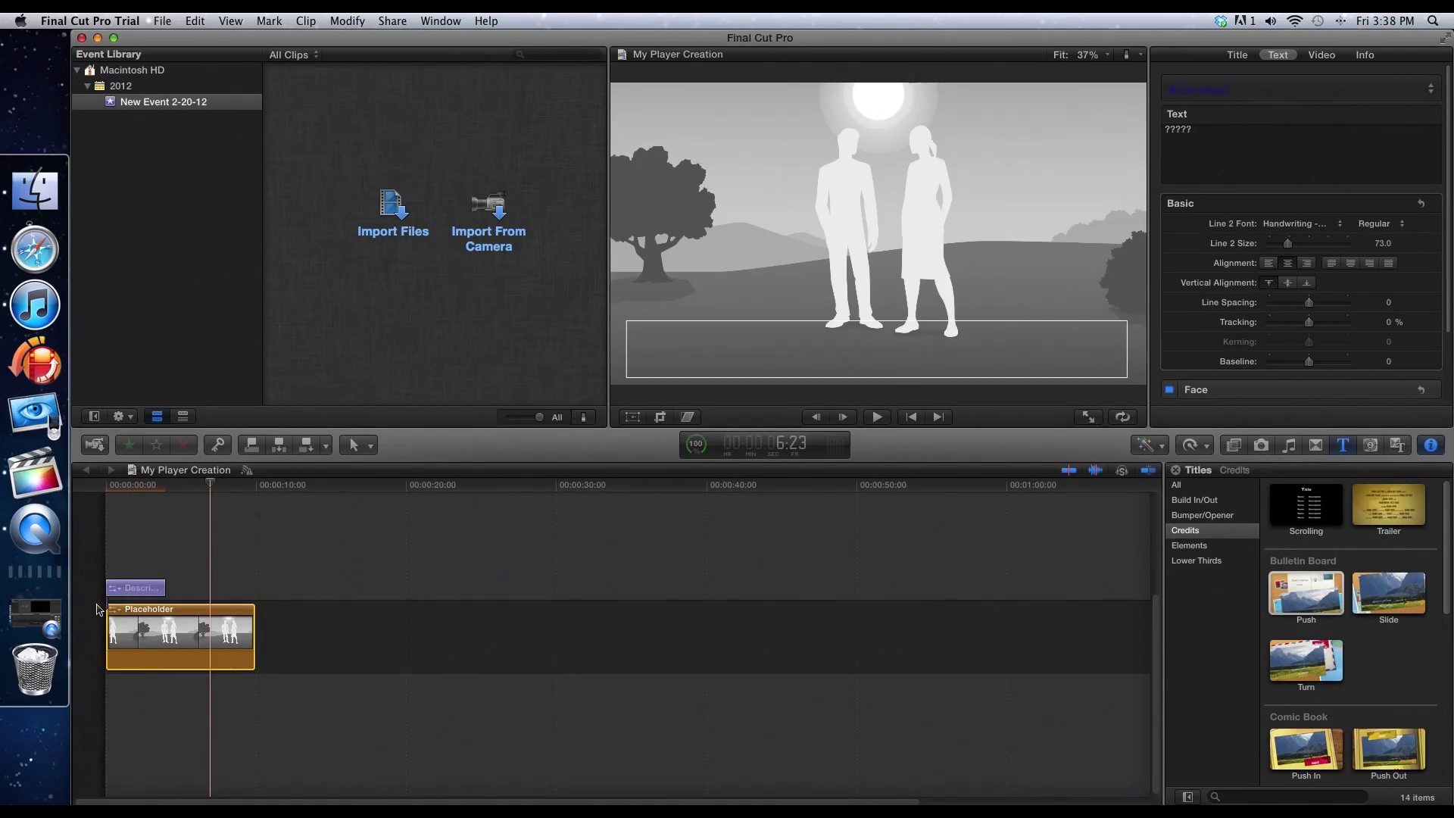
Change the Description heading to 'Directed By' and play the title from the start
click(126, 587)
double_click(892, 155)
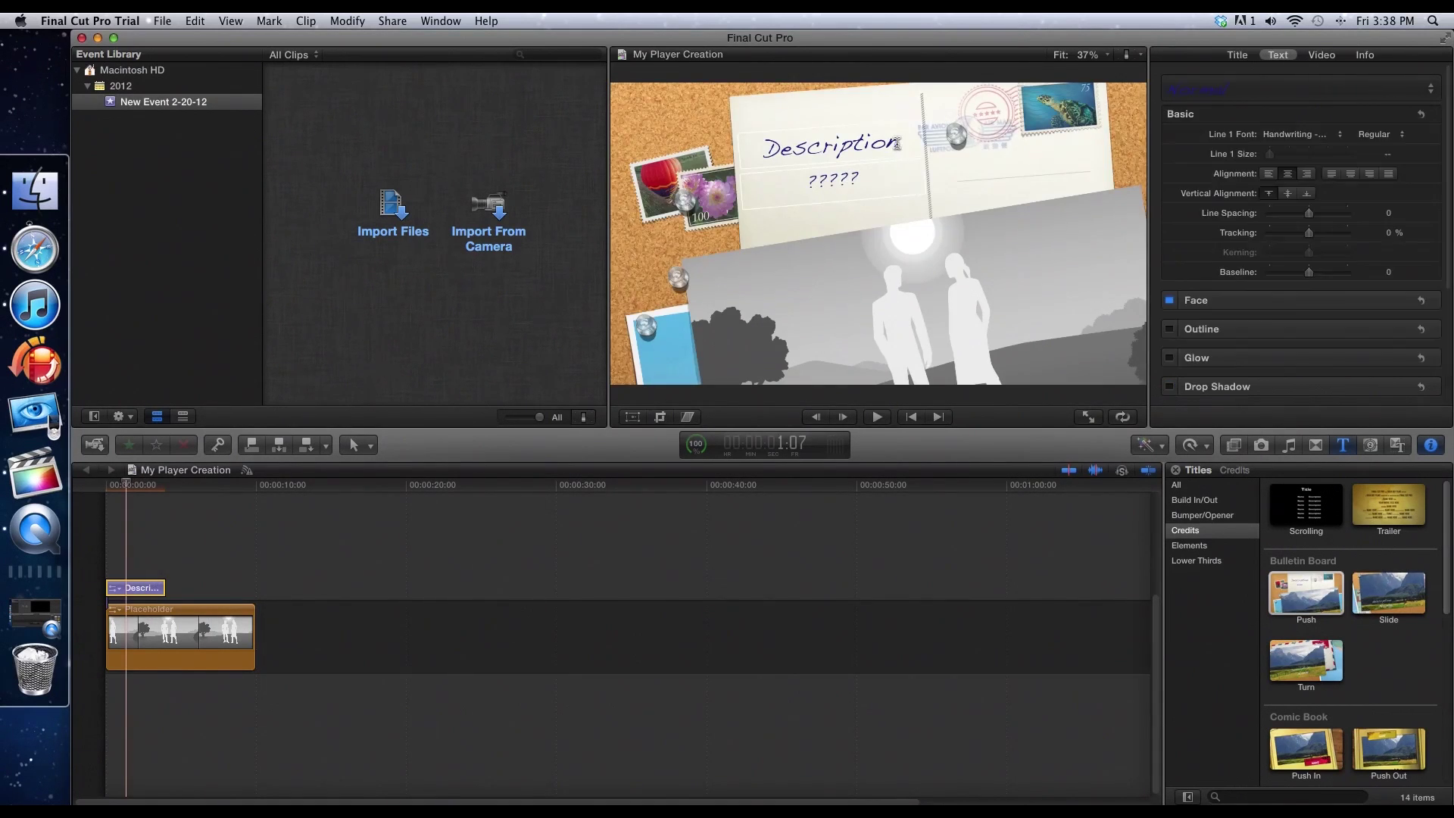
drag(900, 148, 756, 146)
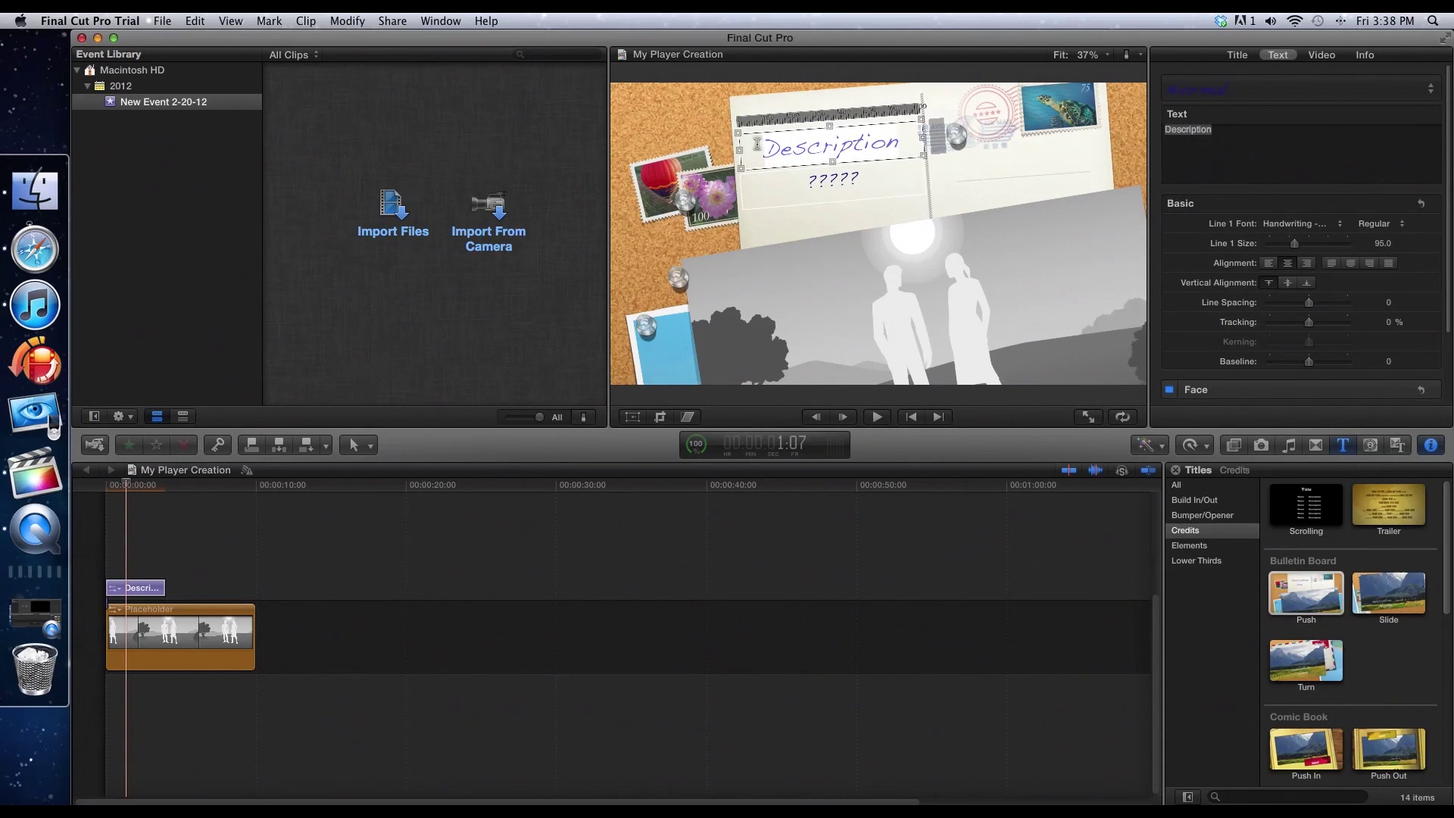
text(Direct)
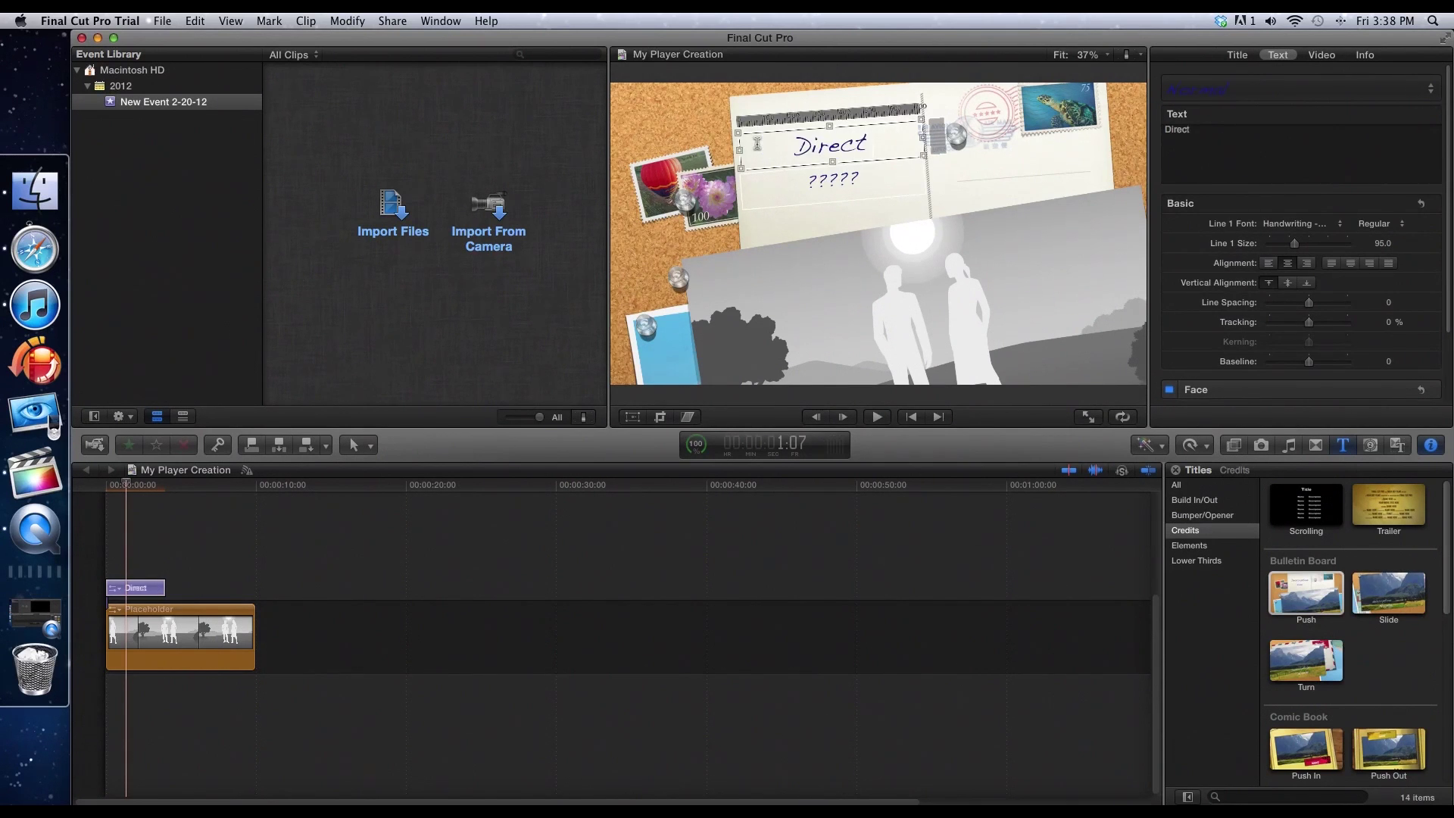
text(ed B)
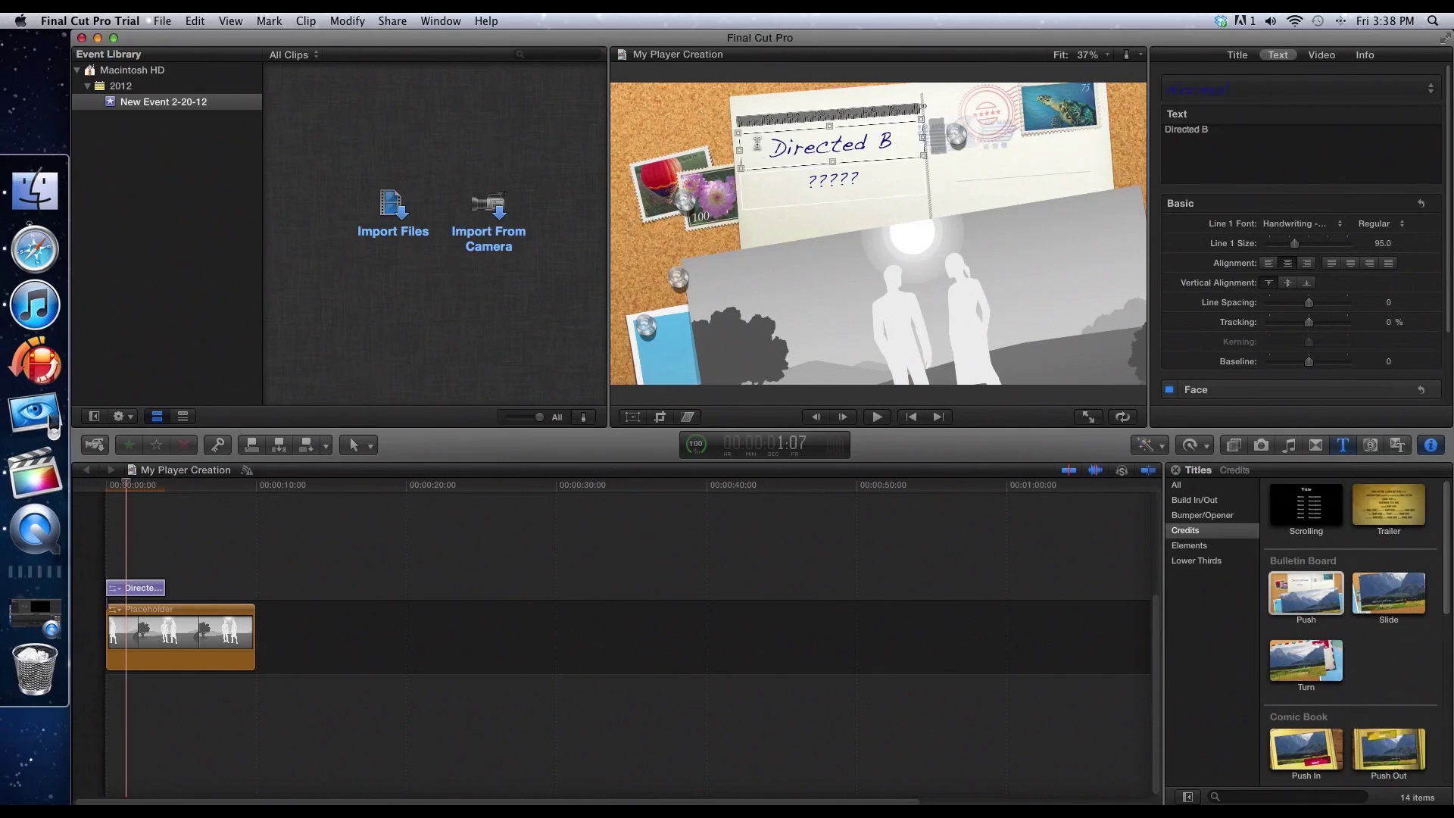
text(y)
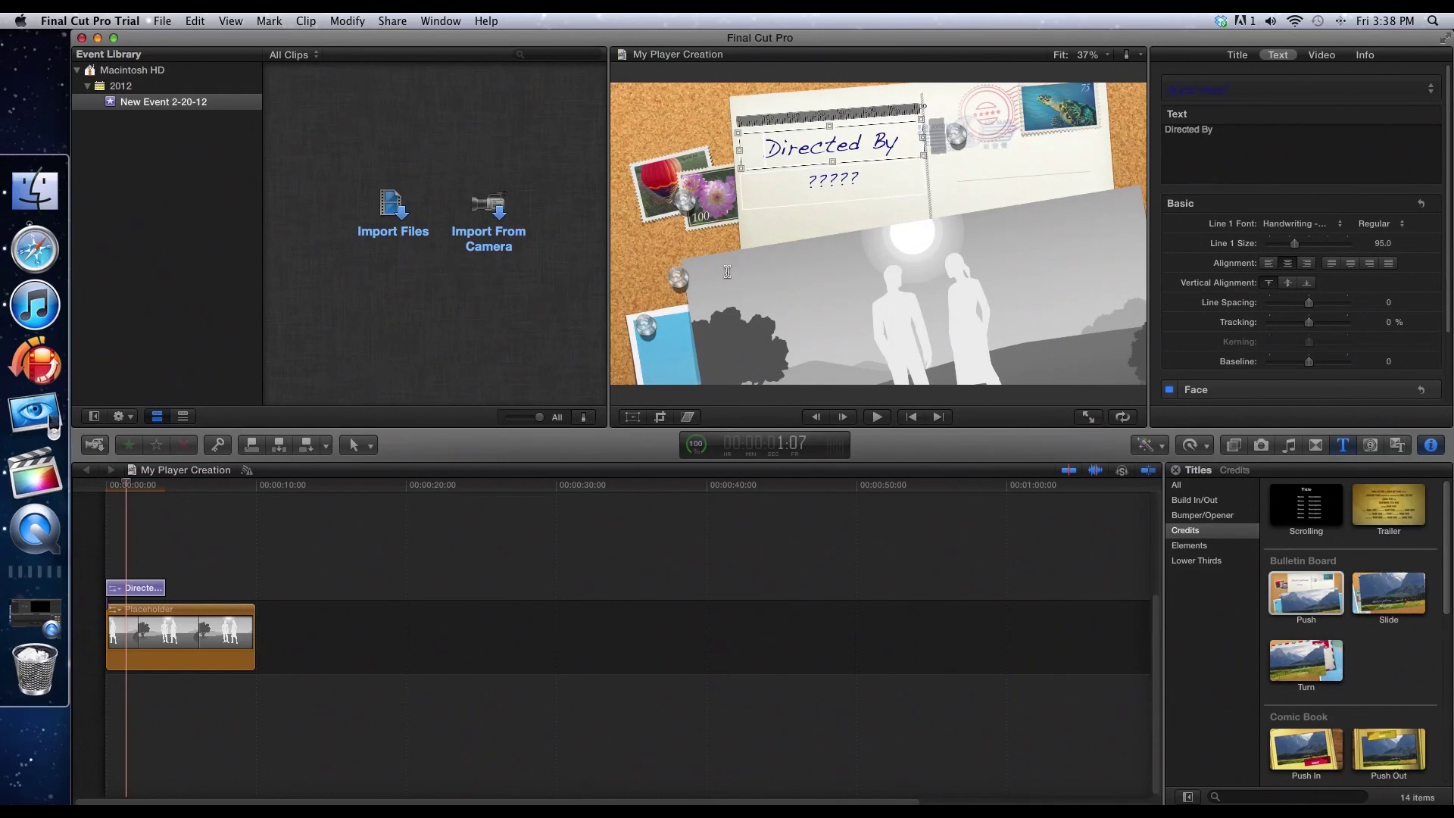
click(107, 486)
key(space)
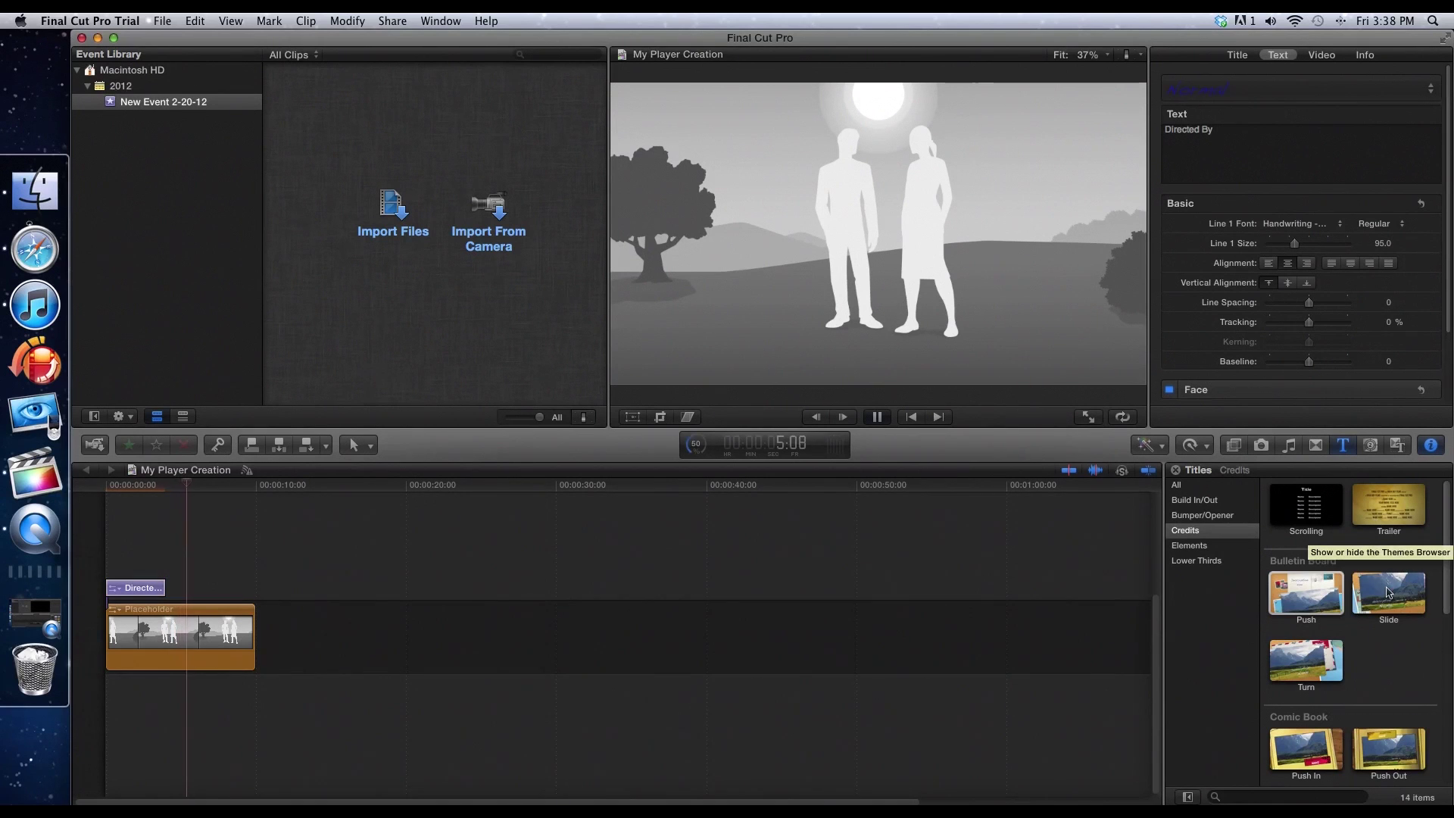
click(1388, 593)
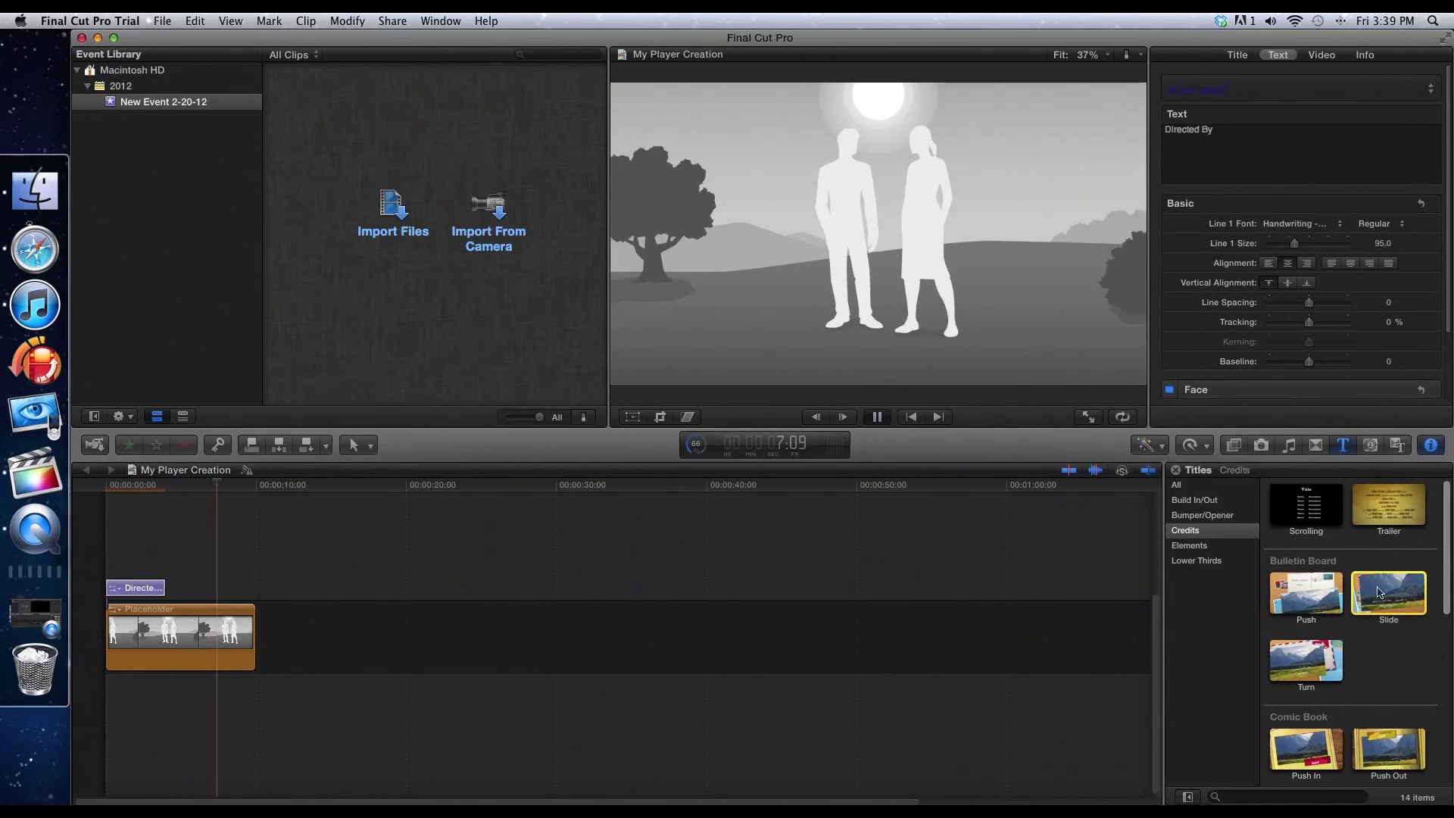
key(Right)
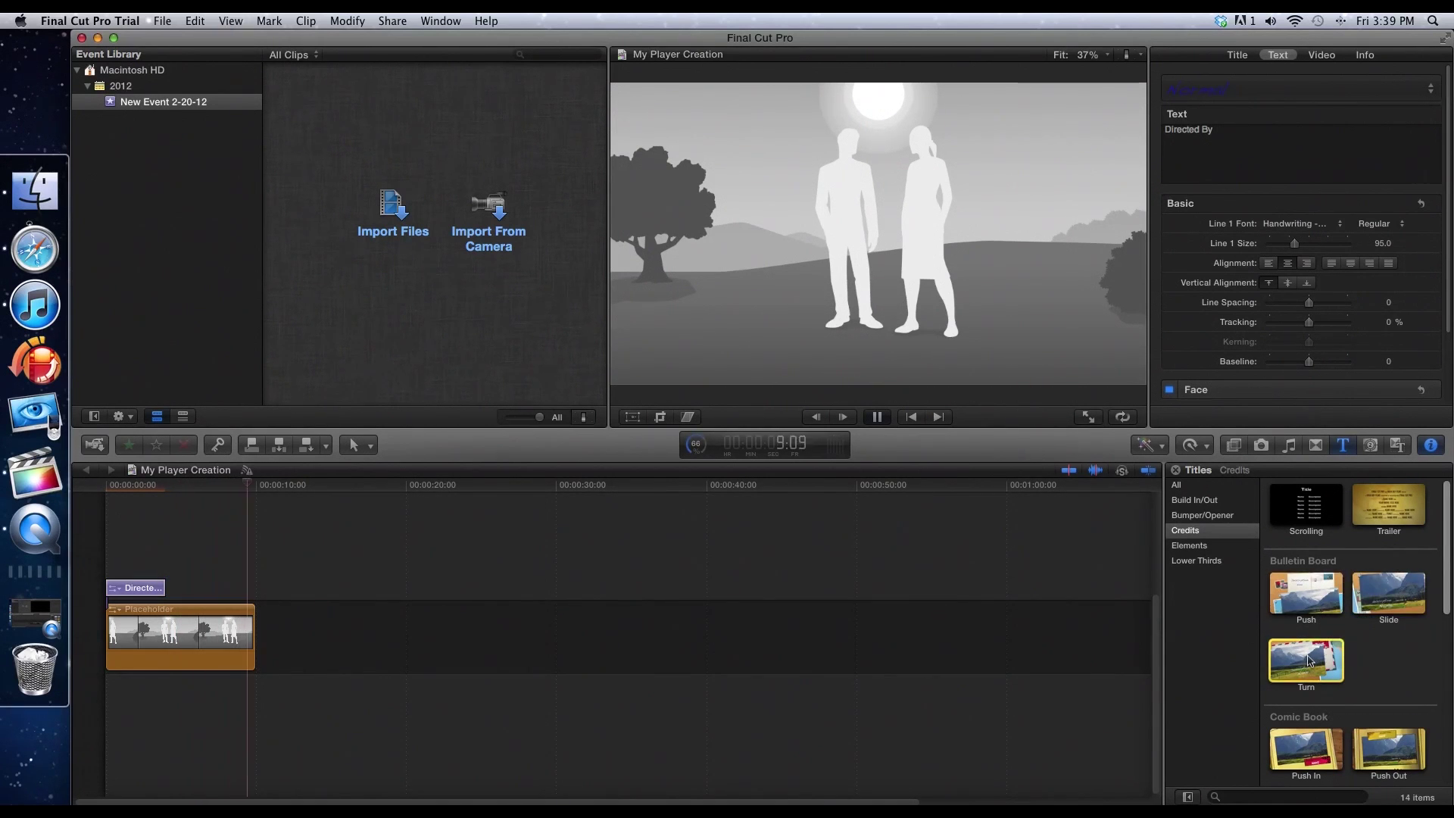
click(1355, 593)
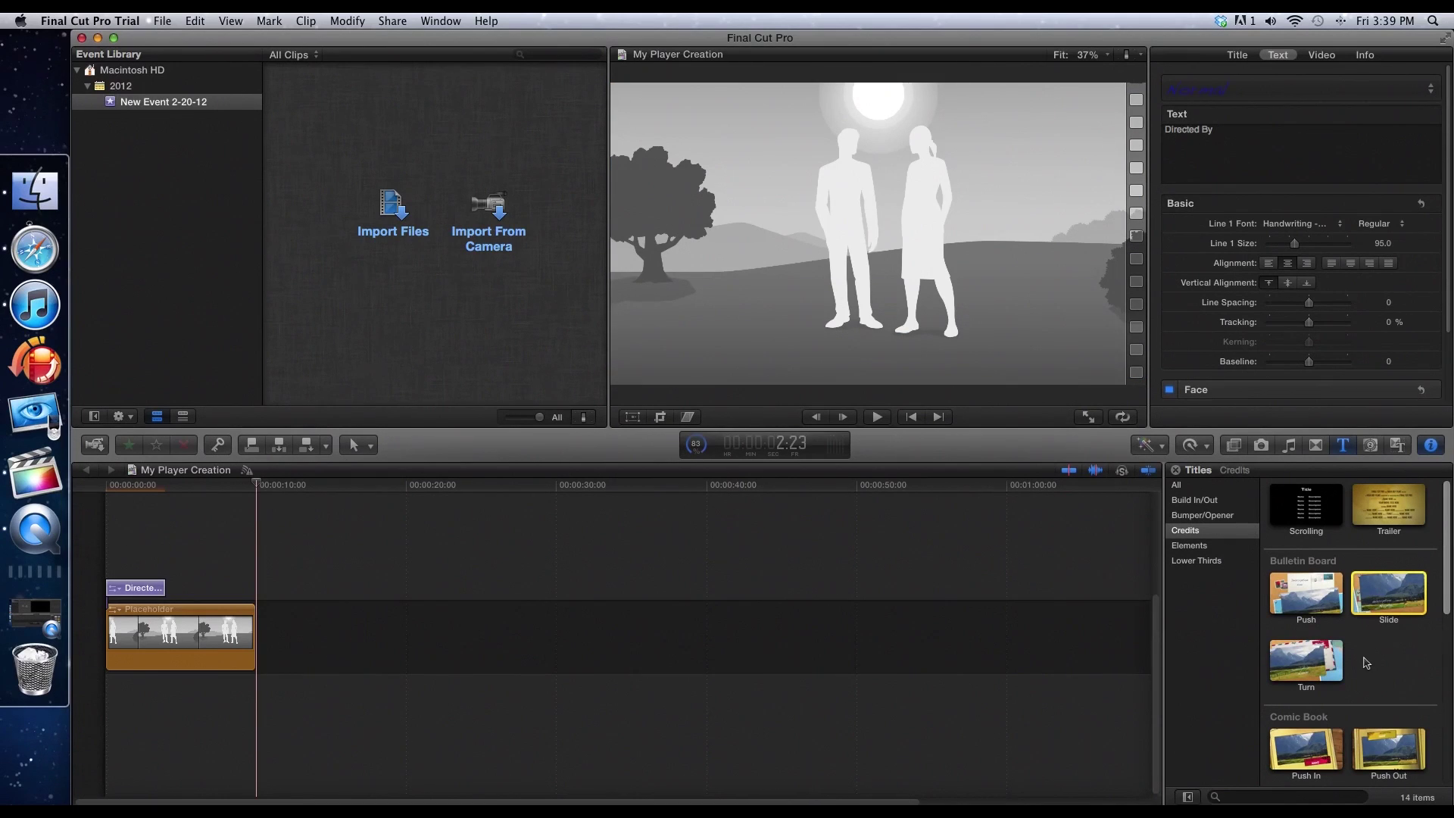
click(83, 661)
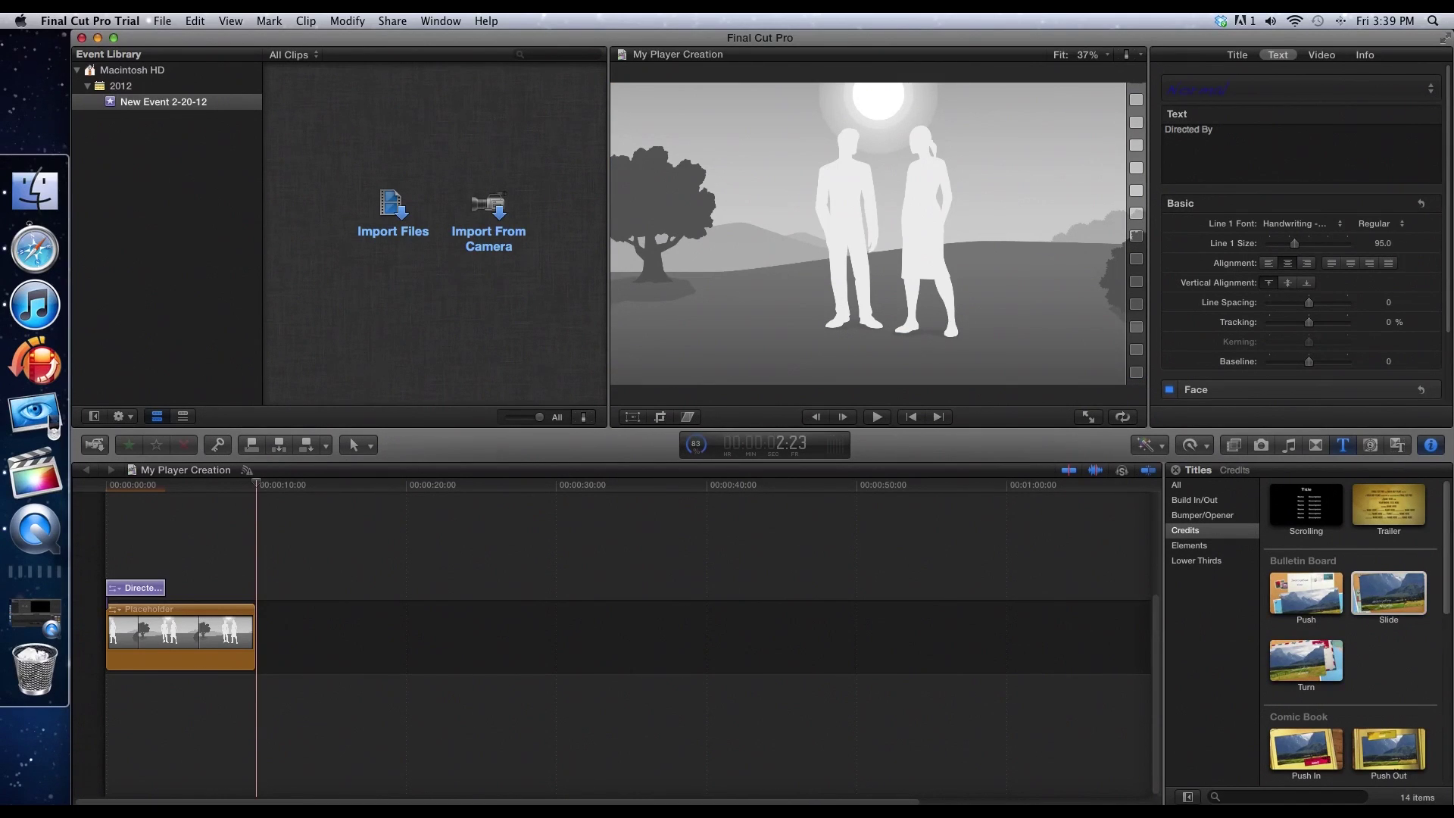